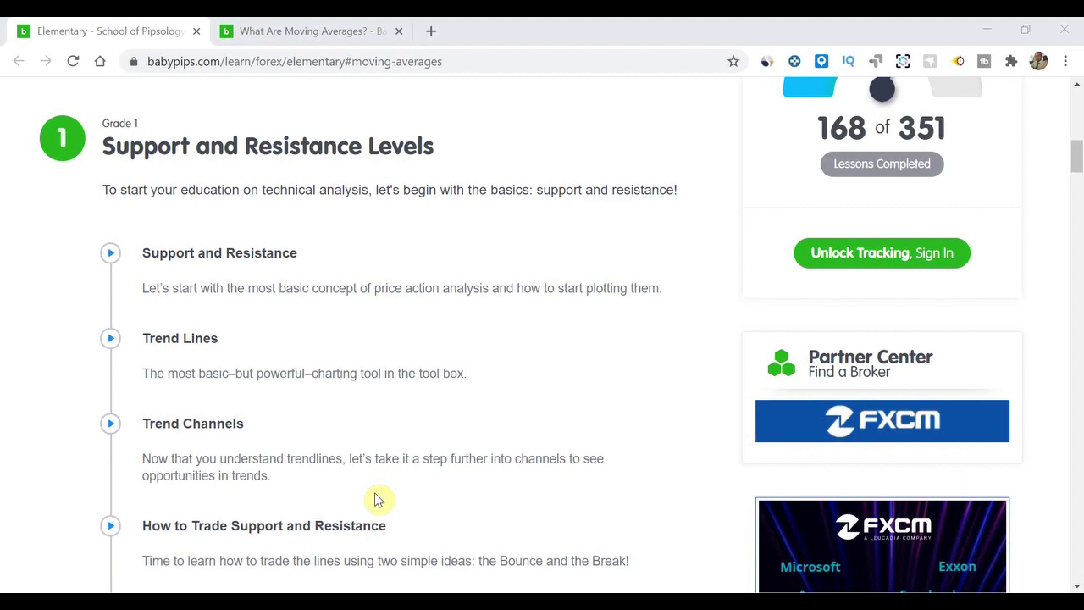
# Step: Scroll past Support and Resistance, Candlesticks and Fibonacci to the Grade 4 Moving Averages lessons
pyautogui.scroll(-3, 378, 500)
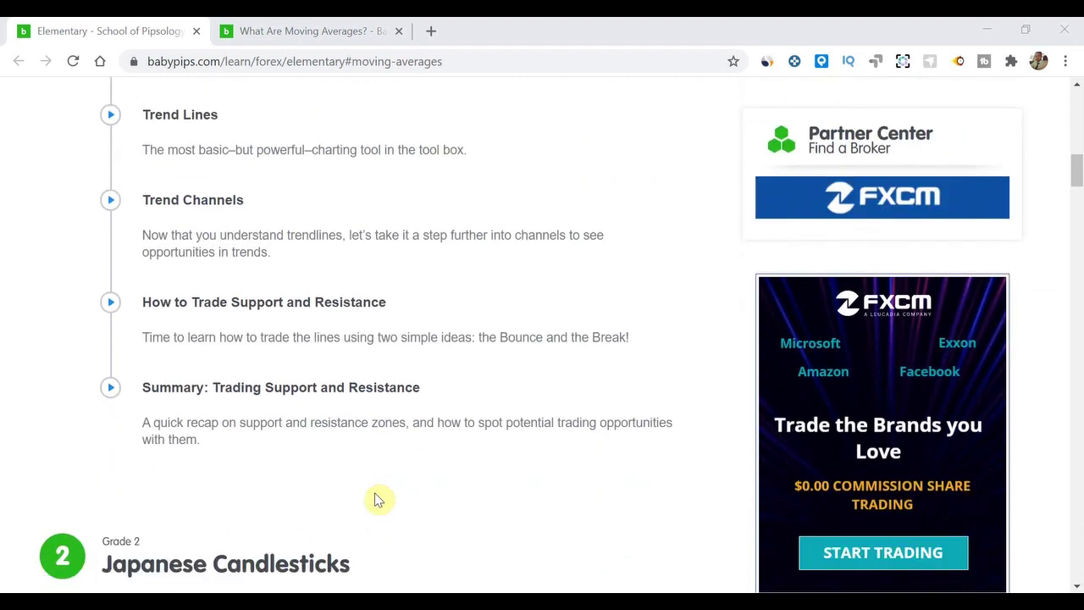
pyautogui.scroll(-4, 378, 499)
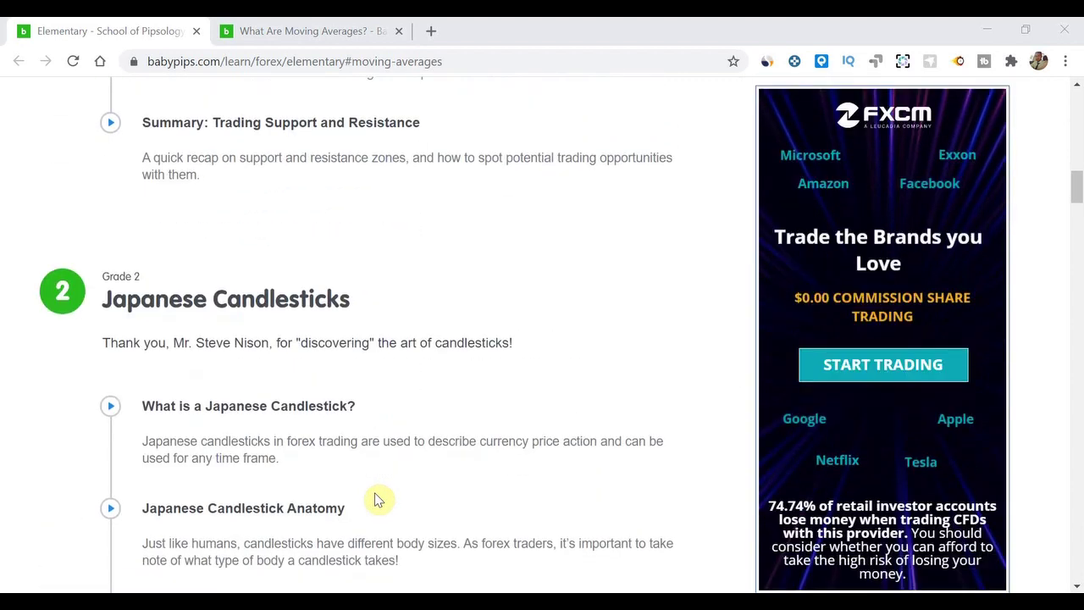
pyautogui.scroll(-1, 378, 500)
pyautogui.scroll(-12, 378, 499)
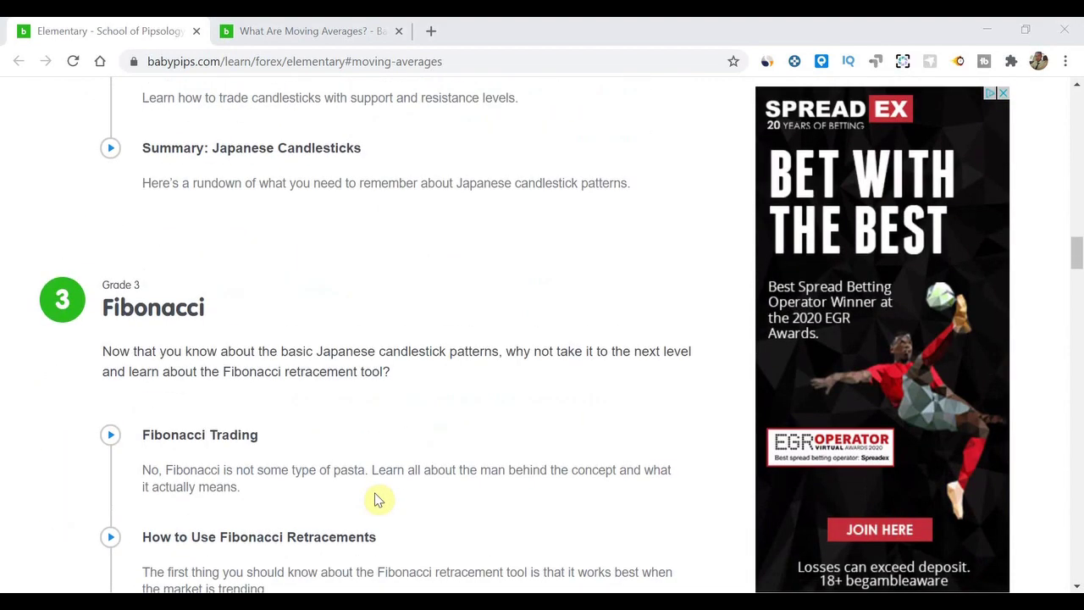
pyautogui.scroll(-7, 377, 499)
pyautogui.scroll(-7, 378, 500)
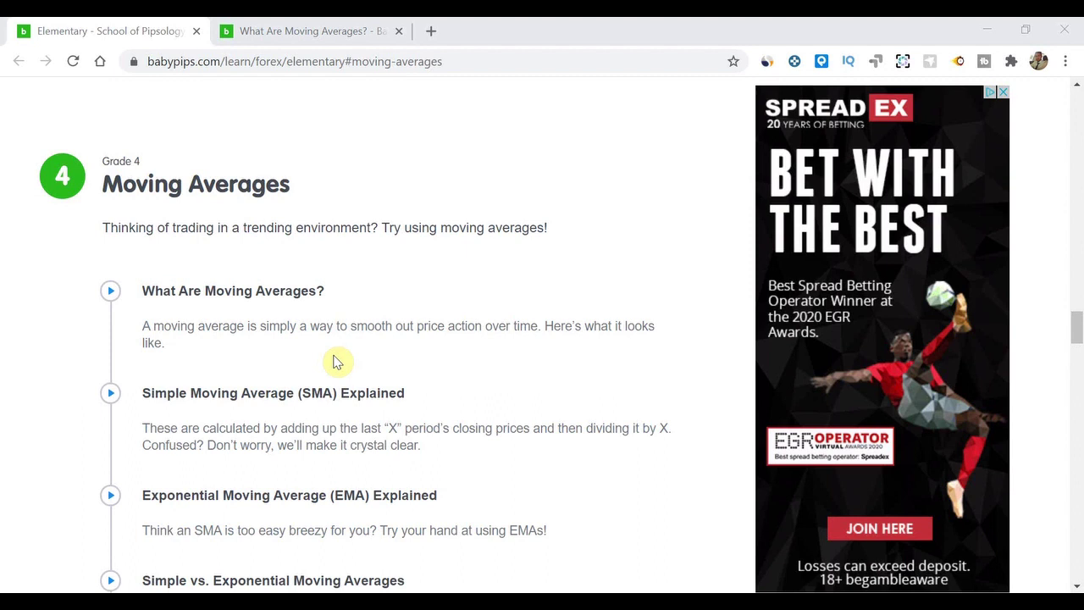
pyautogui.scroll(-2, 335, 361)
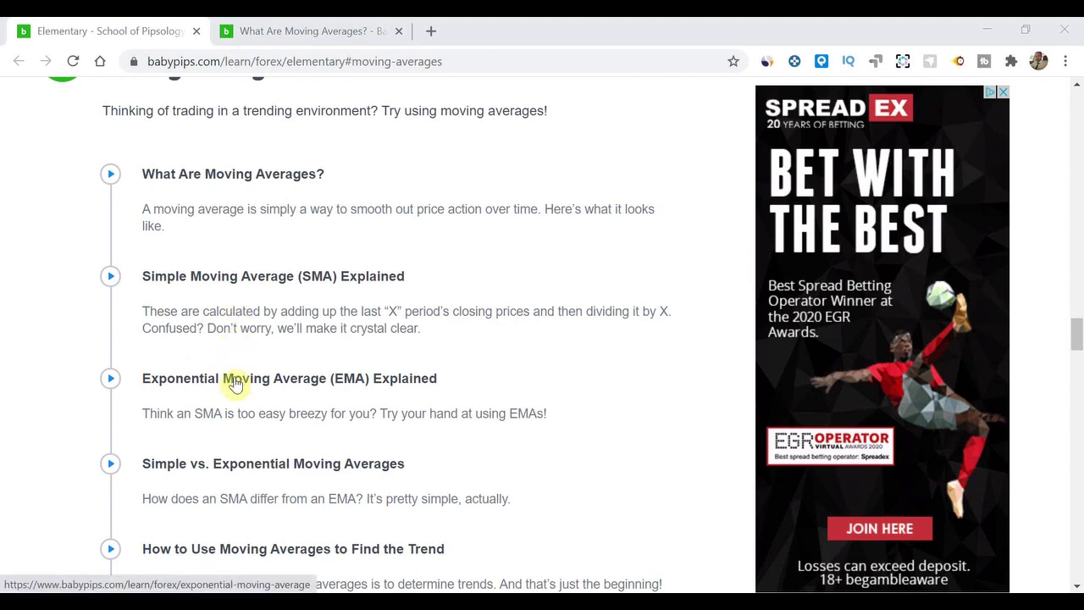
pyautogui.scroll(-1, 236, 383)
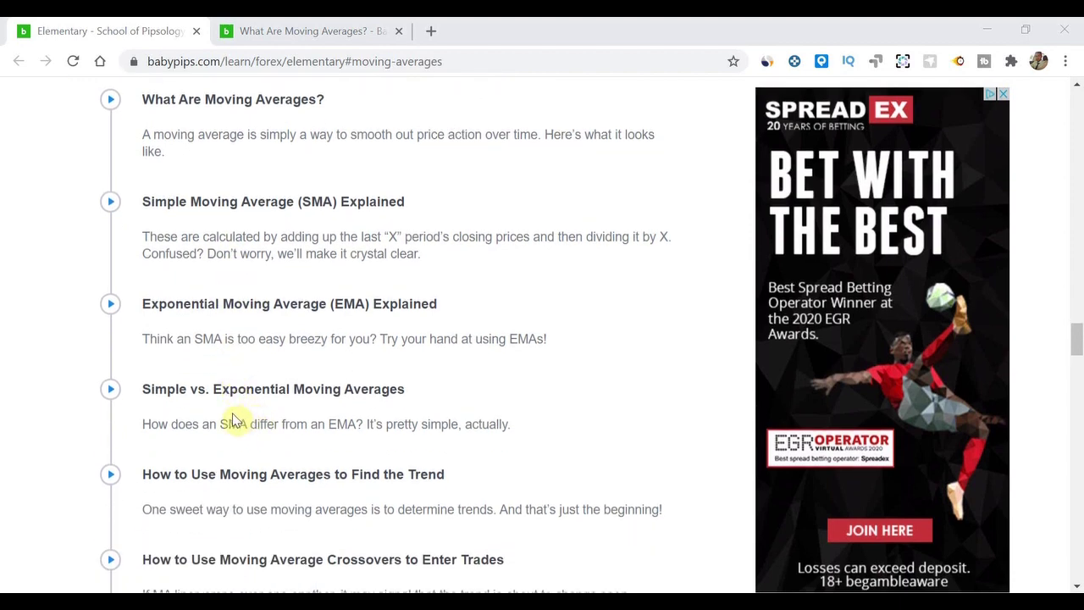
pyautogui.scroll(-1, 235, 421)
pyautogui.scroll(-1, 235, 421)
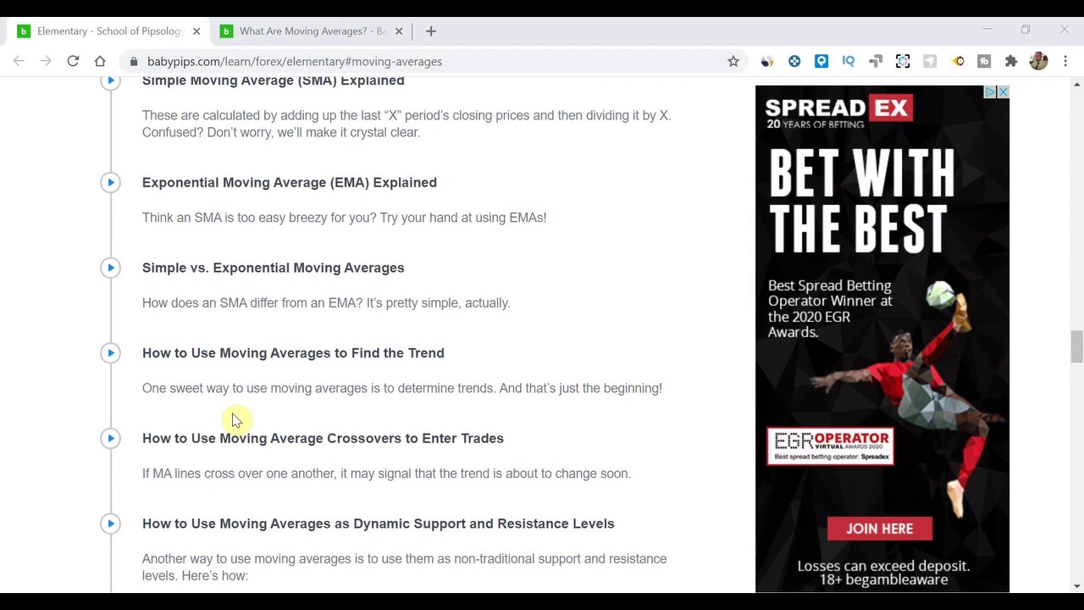
pyautogui.scroll(-2, 236, 421)
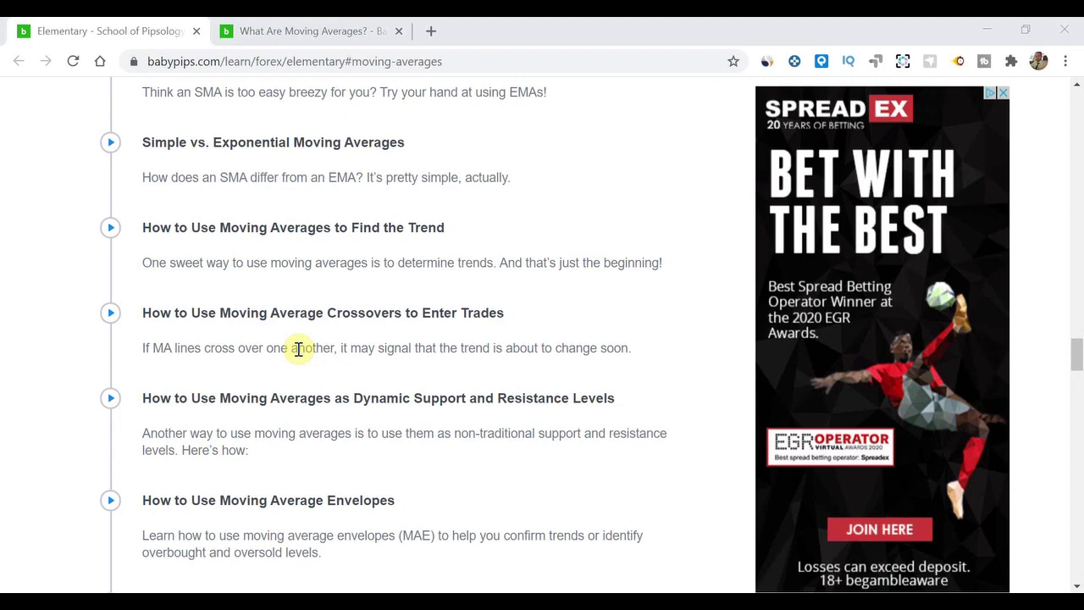
pyautogui.scroll(-3, 298, 349)
pyautogui.scroll(-1, 298, 349)
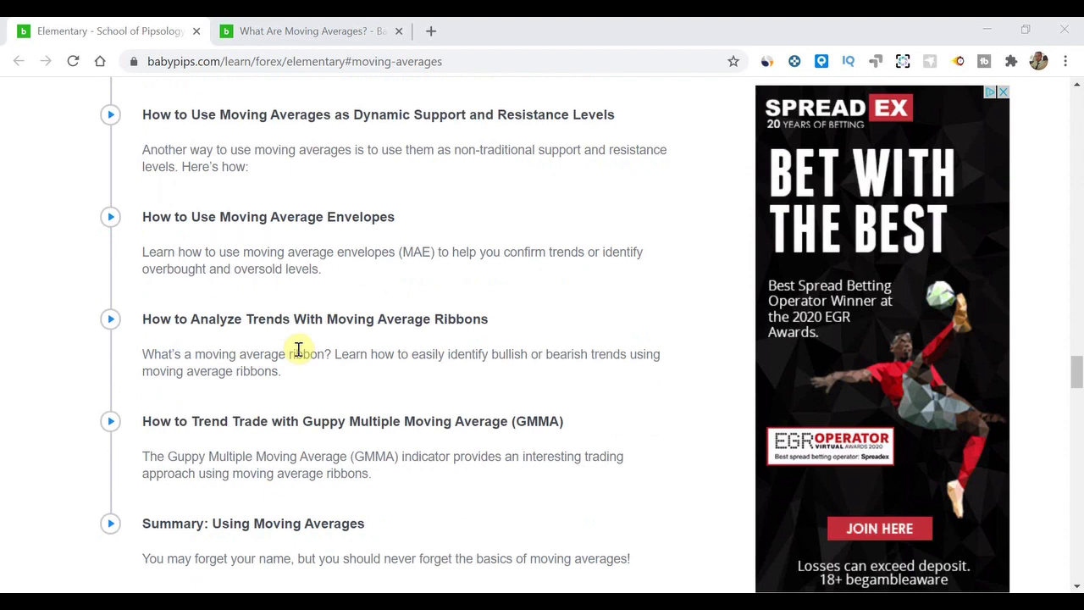
pyautogui.scroll(5, 298, 349)
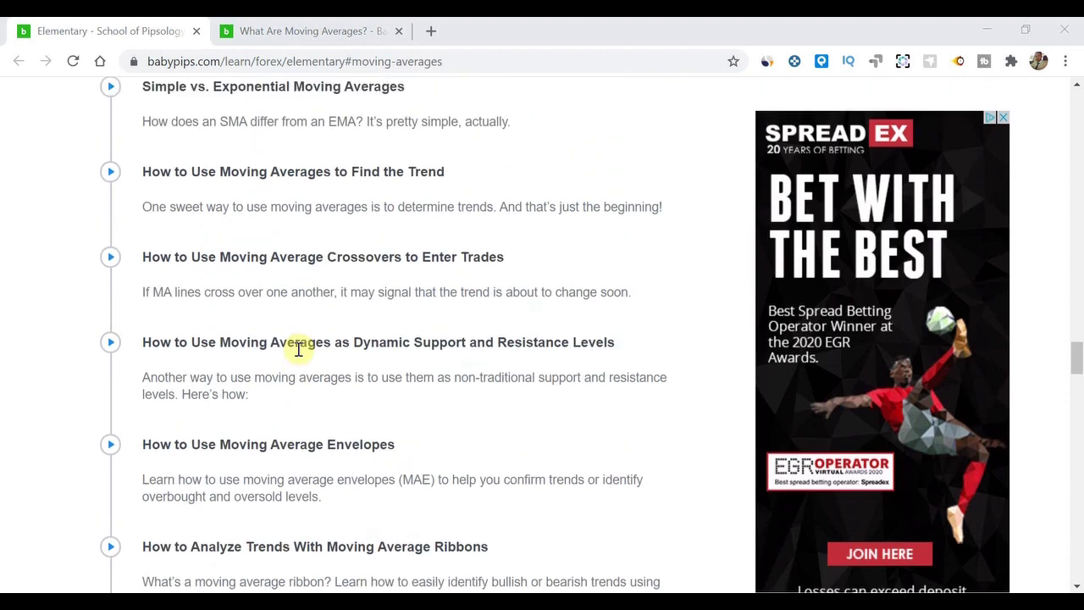
pyautogui.scroll(3, 298, 349)
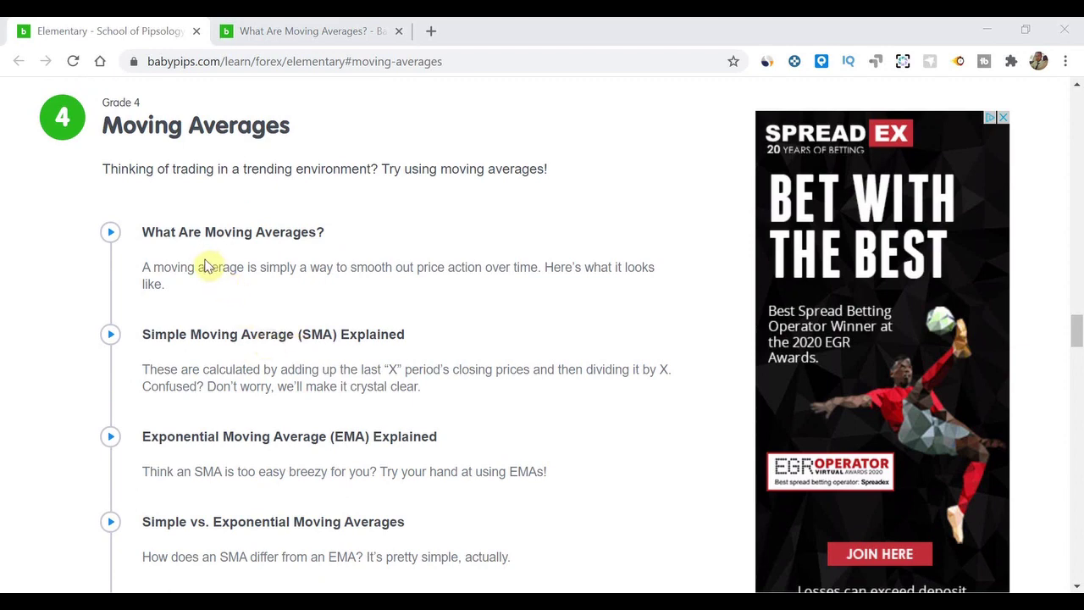
# Step: Switch to the What Are Moving Averages? lesson tab and read down to the smoothness paragraphs
pyautogui.click(284, 34)
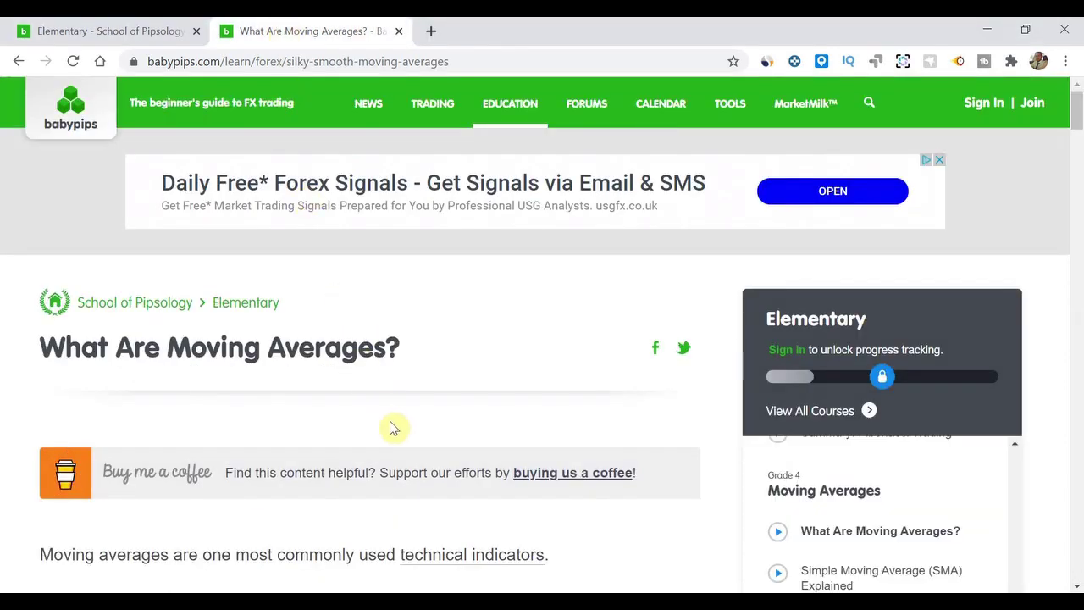
pyautogui.scroll(-5, 388, 428)
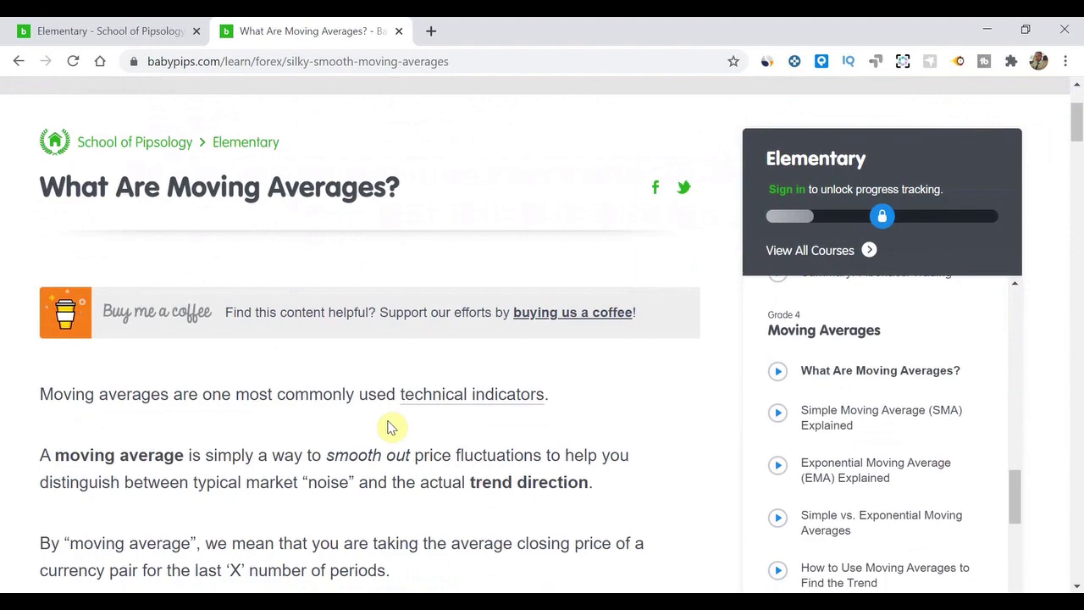
pyautogui.scroll(-2, 388, 428)
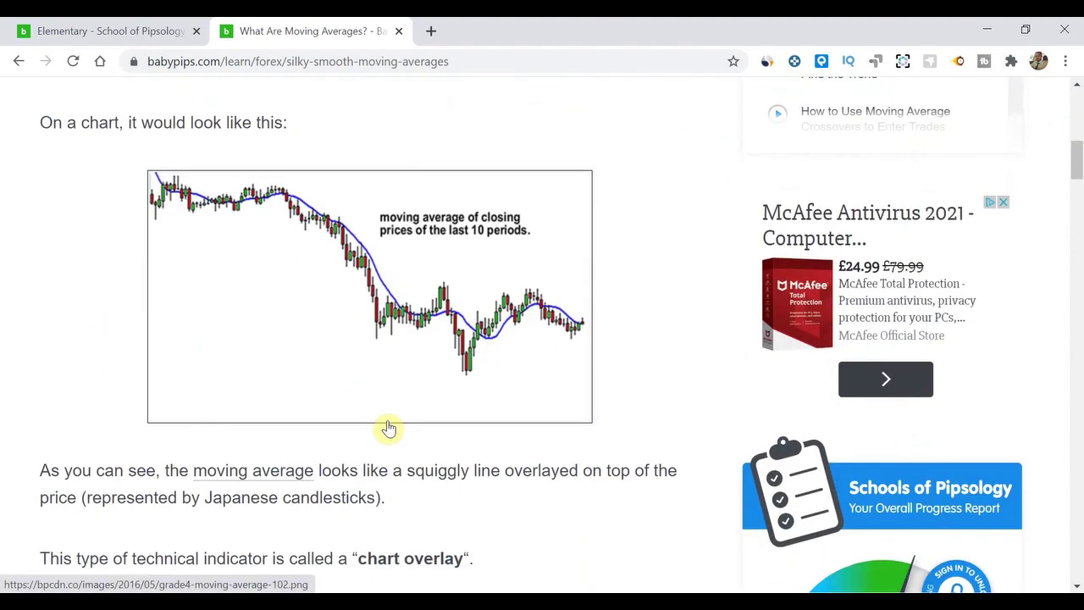
pyautogui.scroll(-2, 388, 428)
pyautogui.scroll(-5, 387, 428)
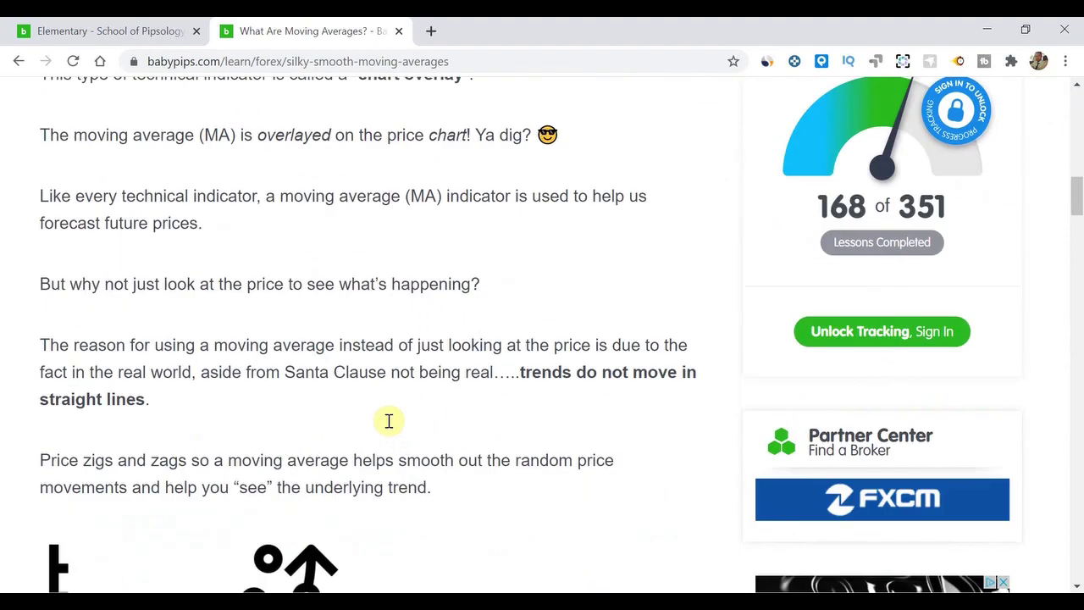
pyautogui.scroll(-2, 388, 428)
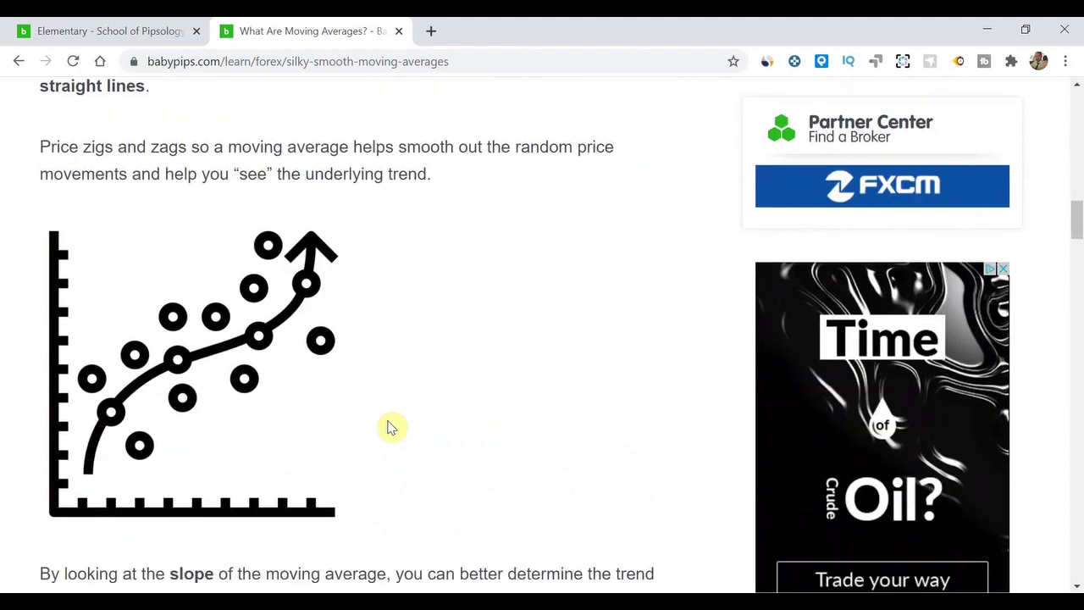
pyautogui.scroll(-1, 388, 427)
pyautogui.scroll(-3, 388, 428)
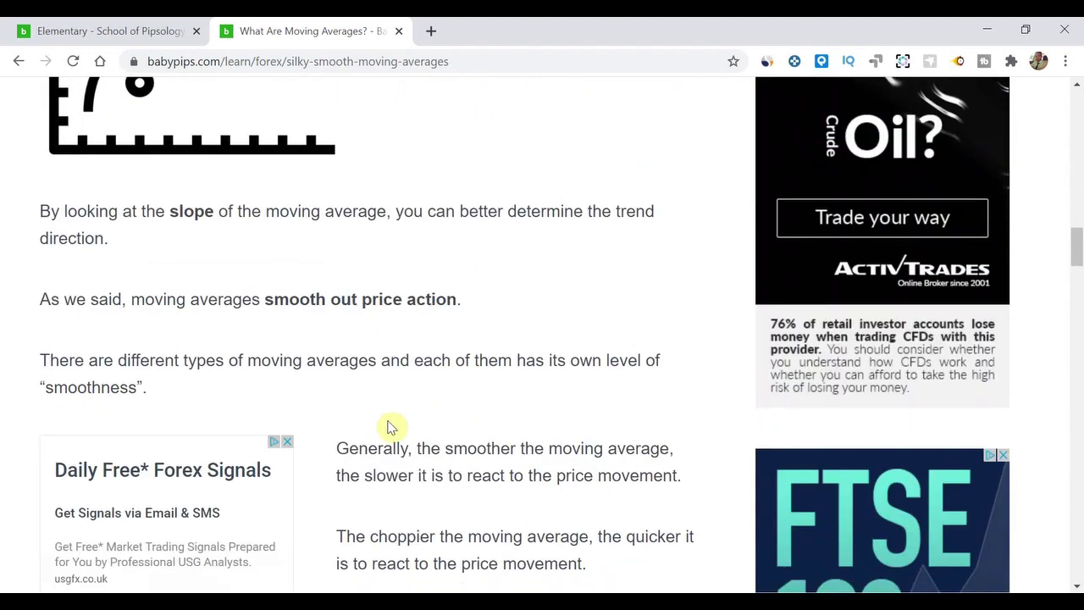
pyautogui.scroll(-1, 388, 427)
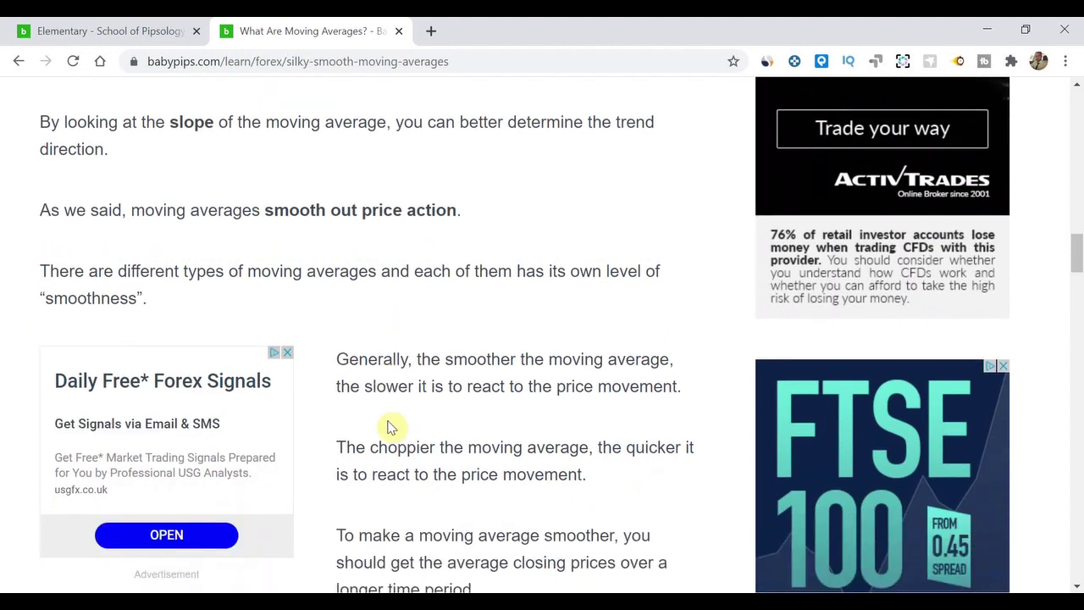
pyautogui.scroll(-4, 388, 427)
pyautogui.scroll(-1, 388, 428)
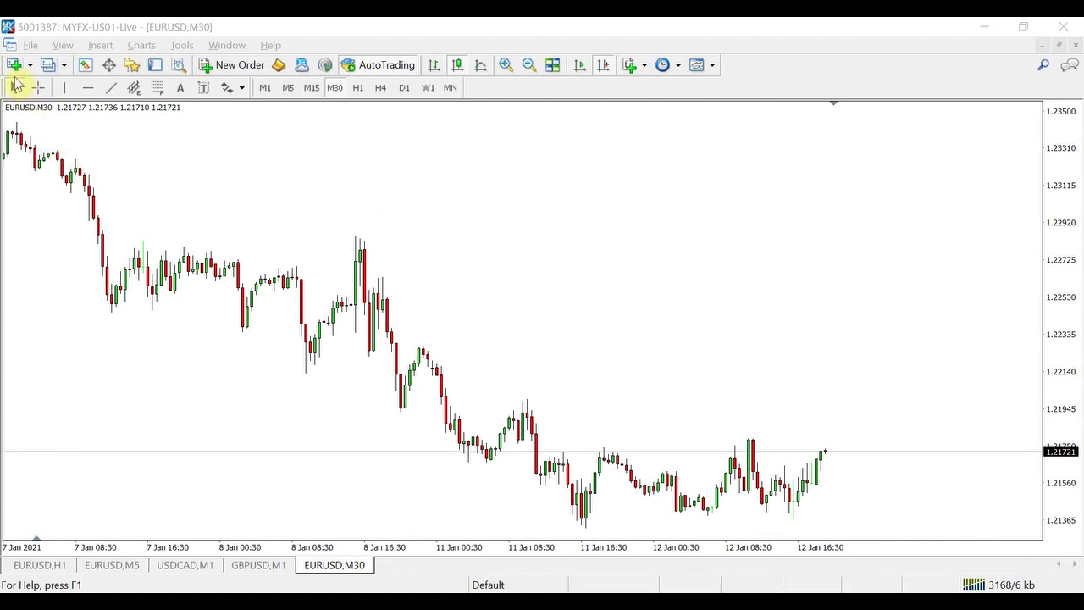
# Step: In MetaTrader 4, open Insert > Indicators > Trend > Moving Average for the EURUSD chart
pyautogui.click(144, 161)
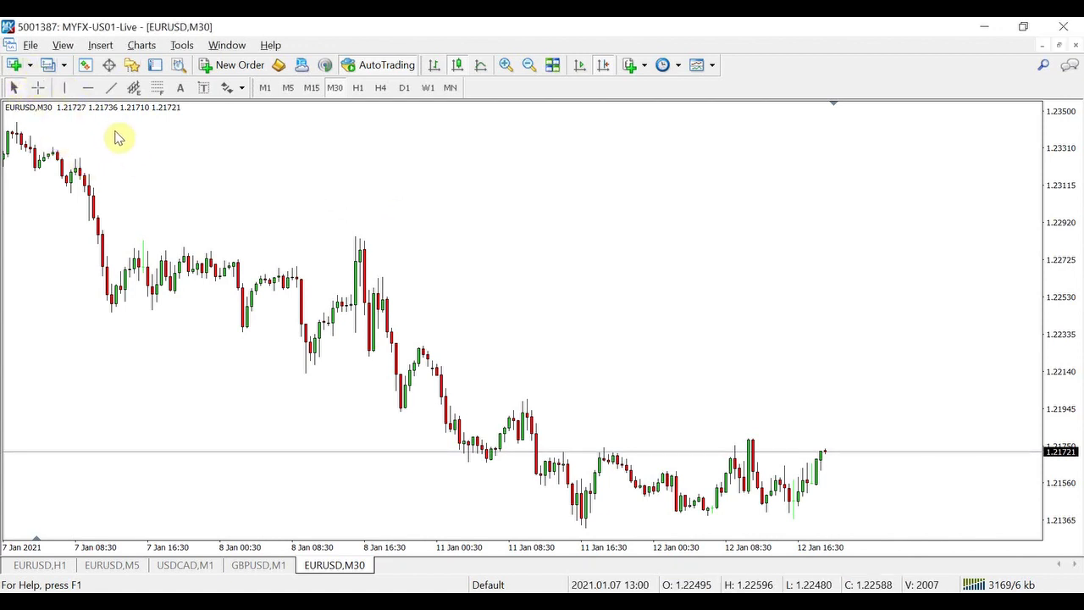
pyautogui.click(102, 45)
pyautogui.moveTo(104, 66)
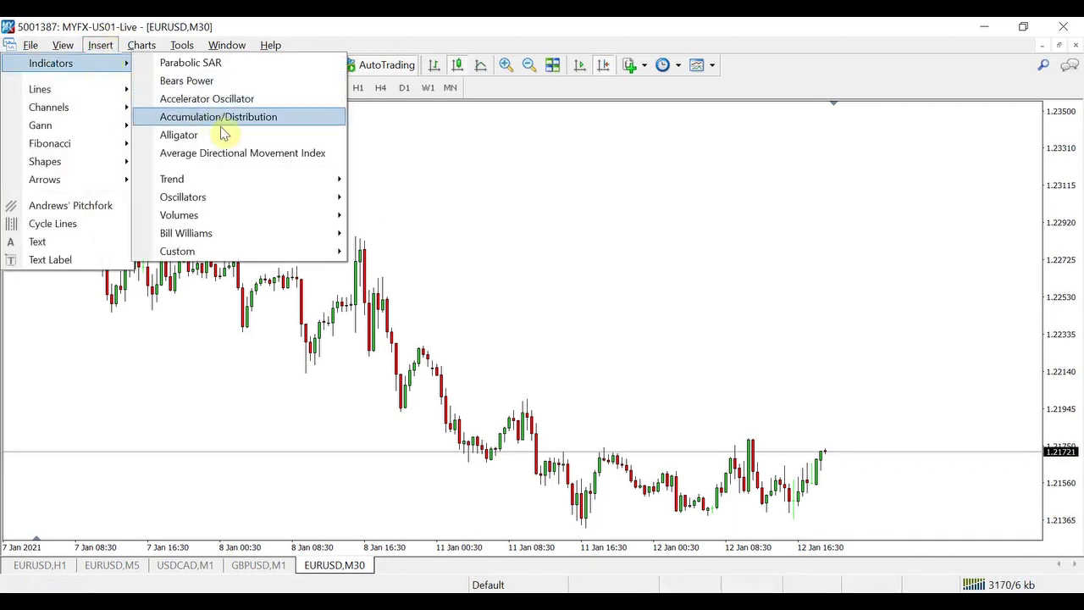
pyautogui.moveTo(262, 183)
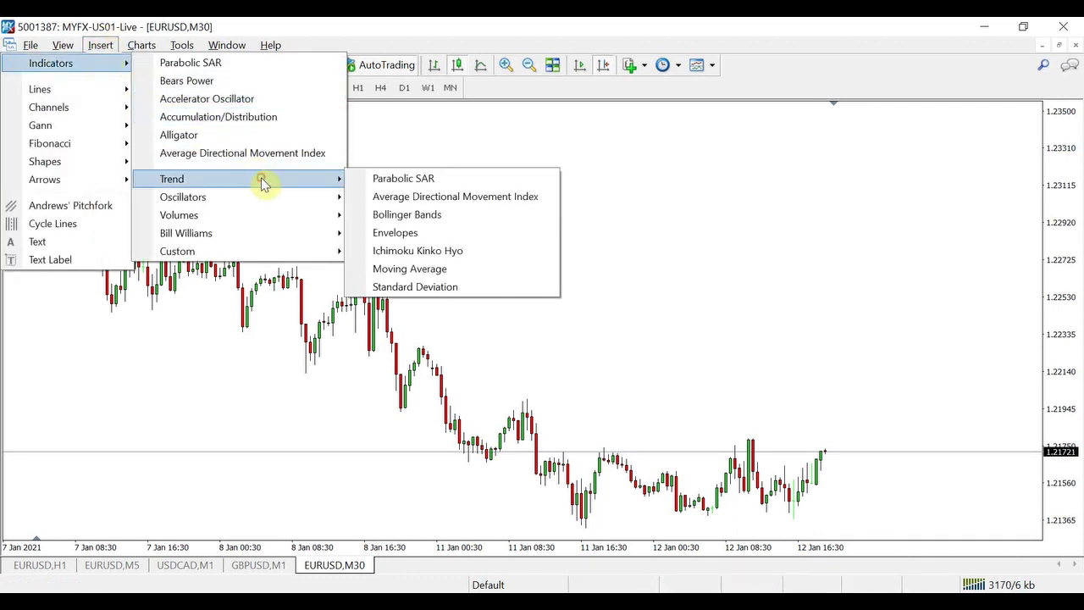
pyautogui.click(428, 269)
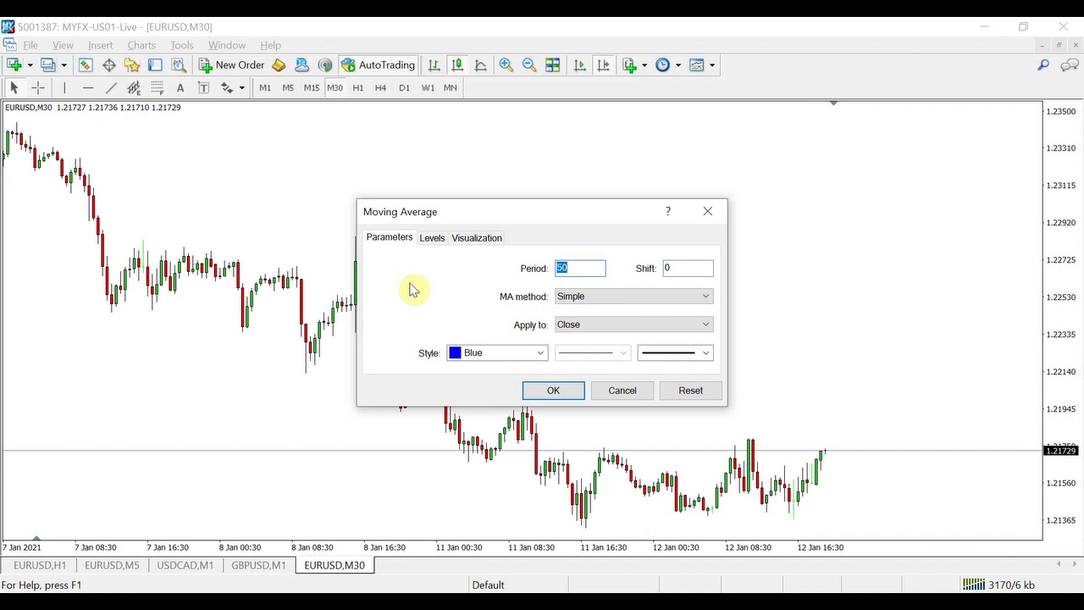
pyautogui.click(579, 270)
# Step: Keep period 50, Simple method and blue style, and apply the moving average
pyautogui.moveTo(580, 270); pyautogui.dragTo(542, 273)
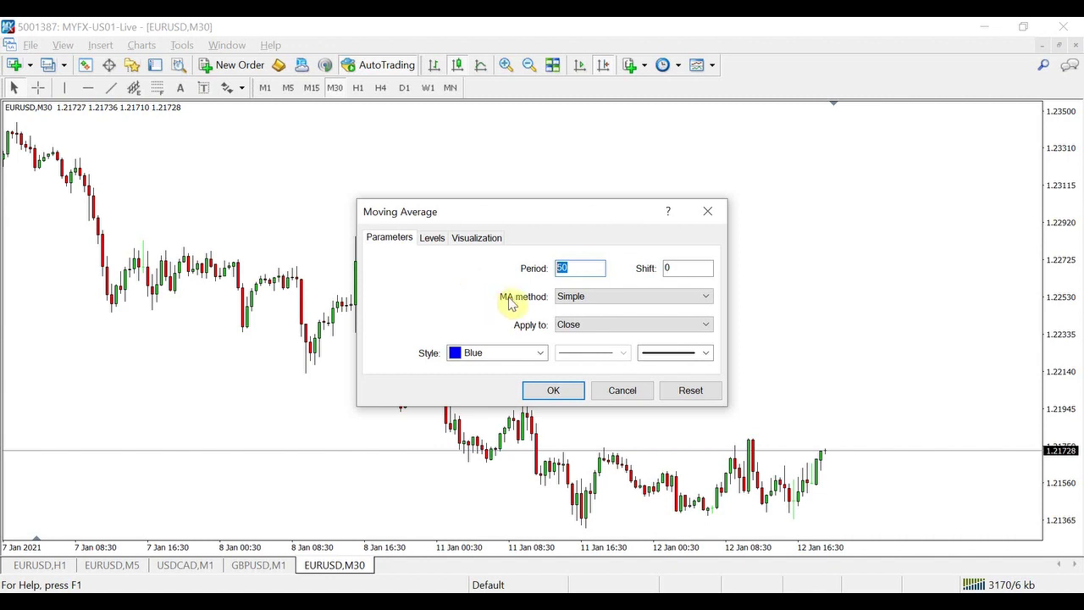
pyautogui.click(582, 298)
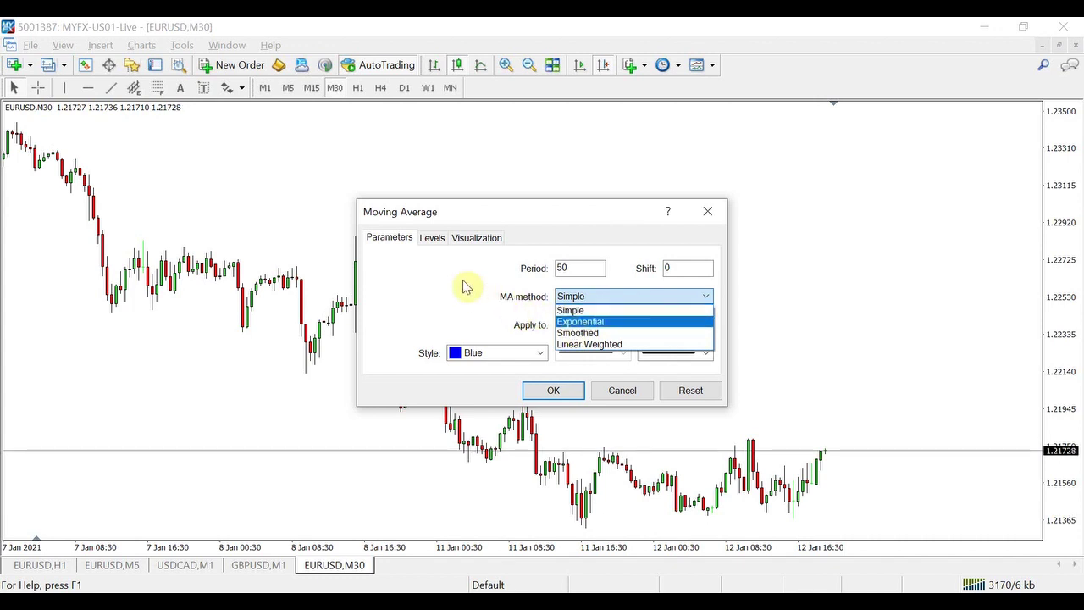
pyautogui.click(573, 310)
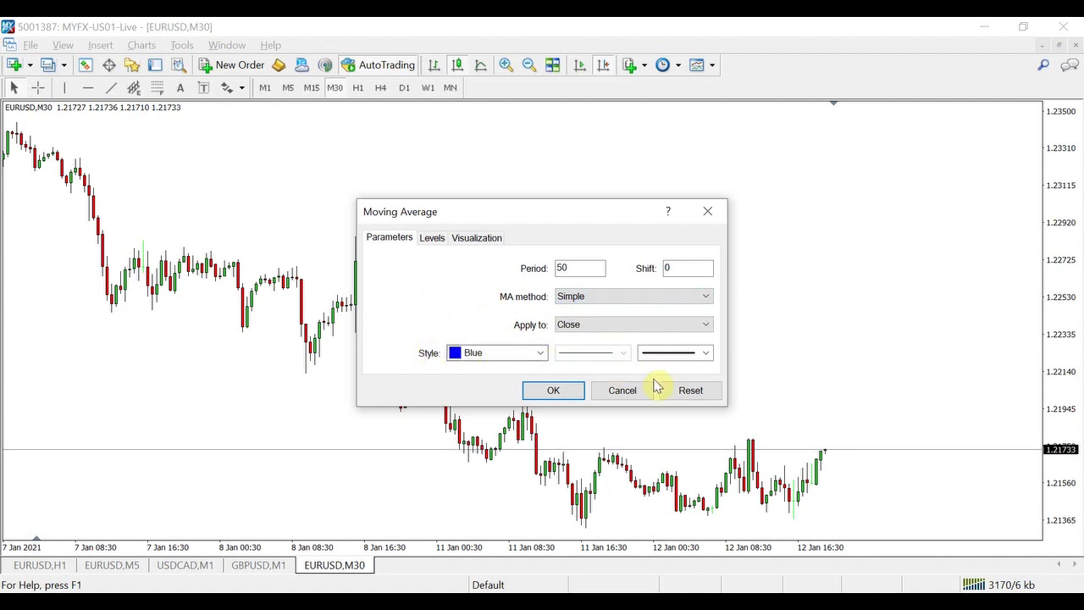
pyautogui.click(548, 392)
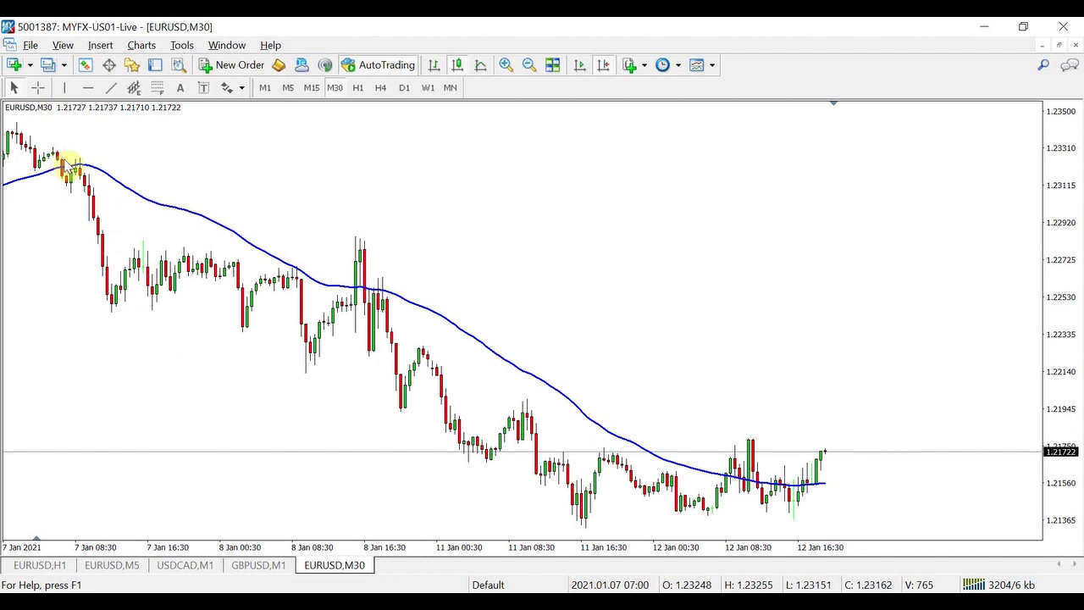
pyautogui.moveTo(88, 174)
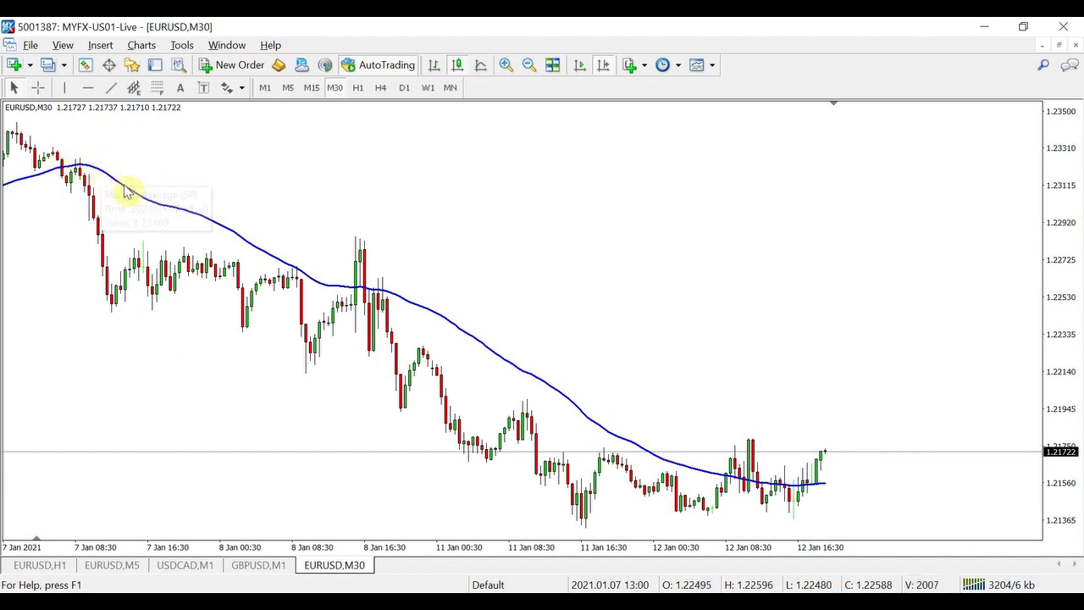
pyautogui.moveTo(228, 227)
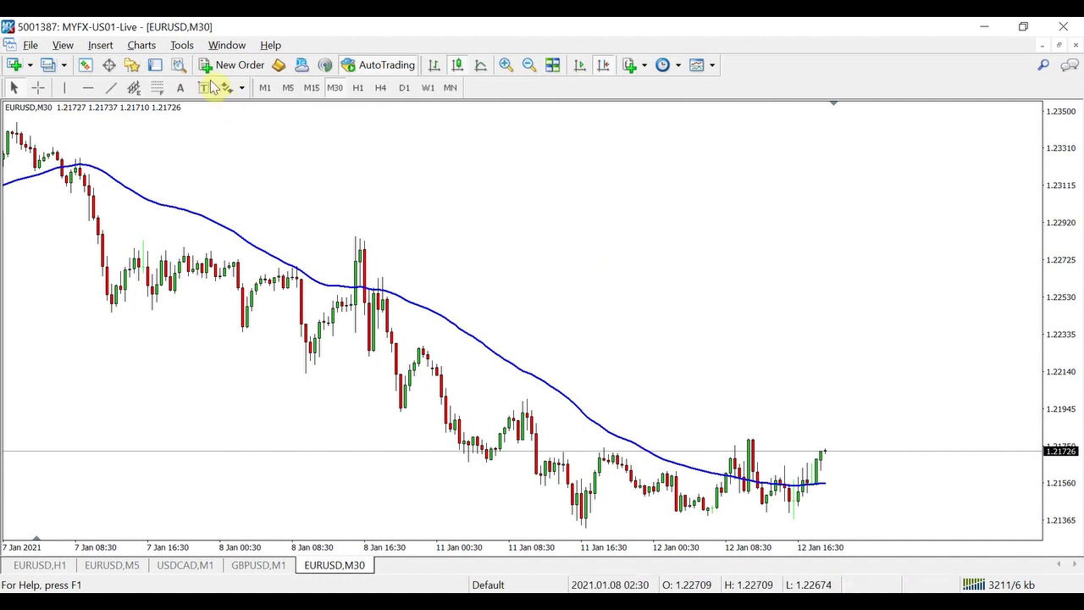
# Step: Insert a Moving Average with period 10, Simple method, in red
pyautogui.click(100, 44)
pyautogui.moveTo(100, 64)
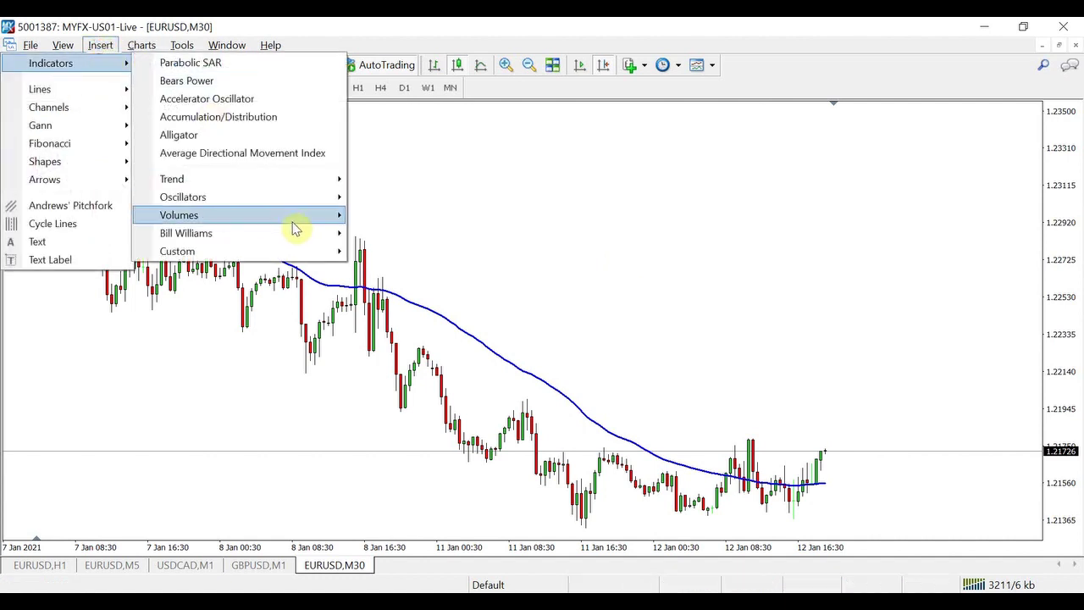
pyautogui.moveTo(323, 179)
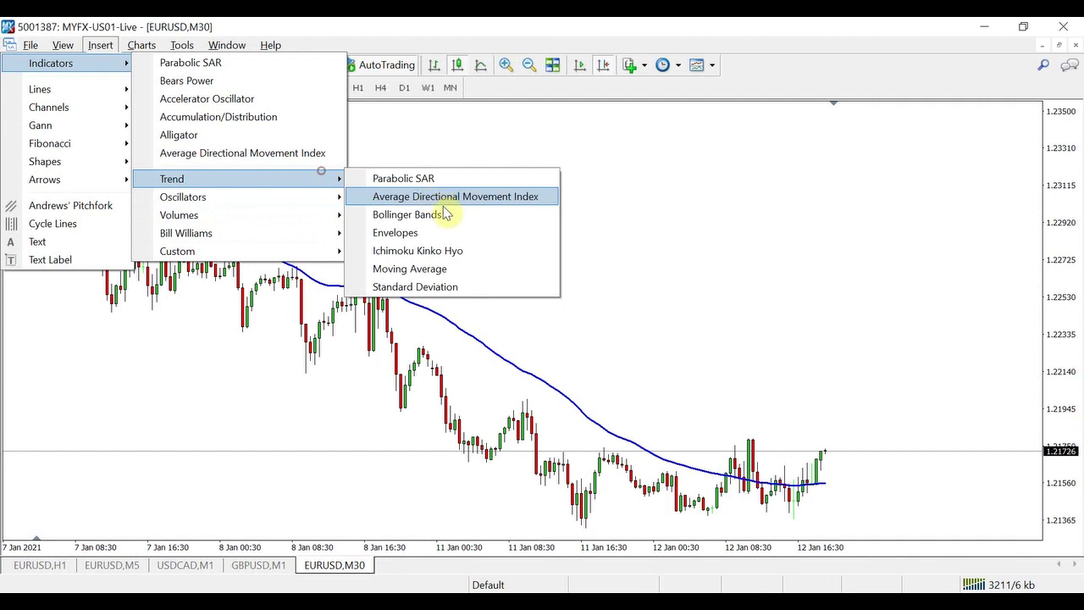
pyautogui.click(436, 271)
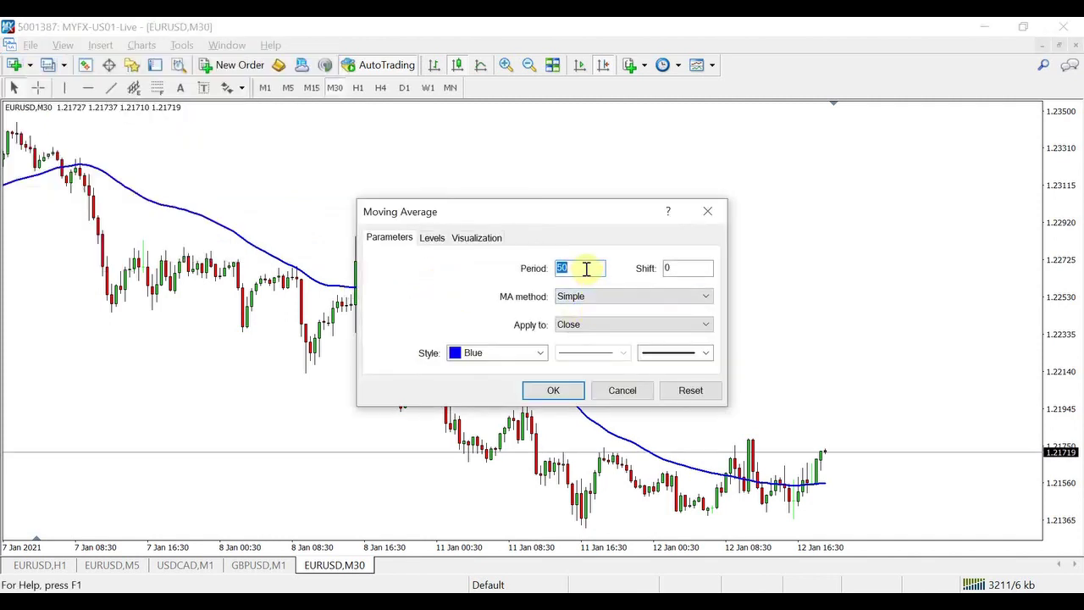
pyautogui.write('10')
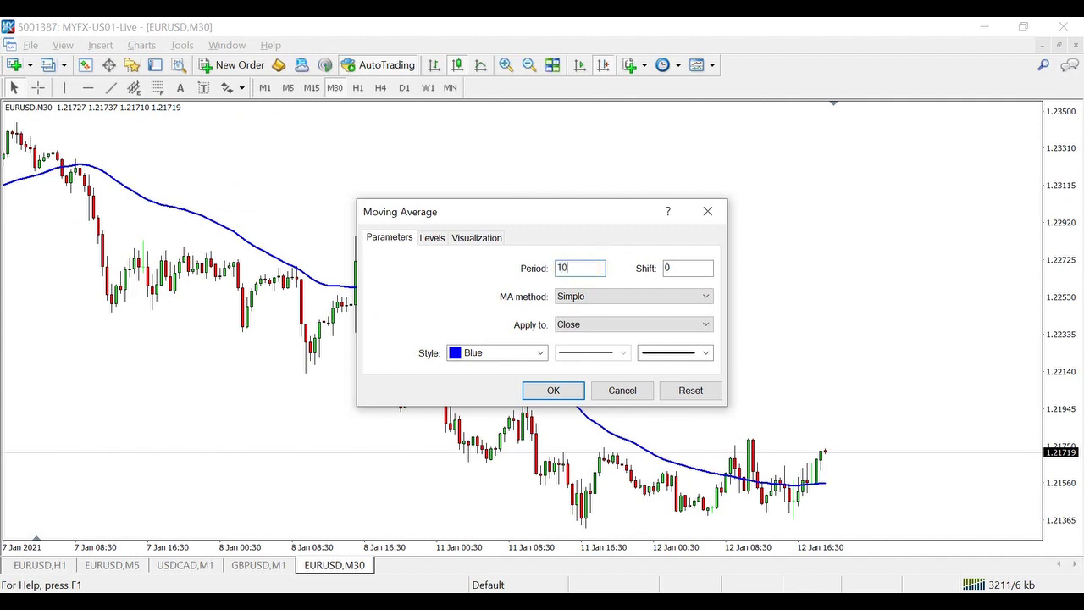
pyautogui.click(540, 352)
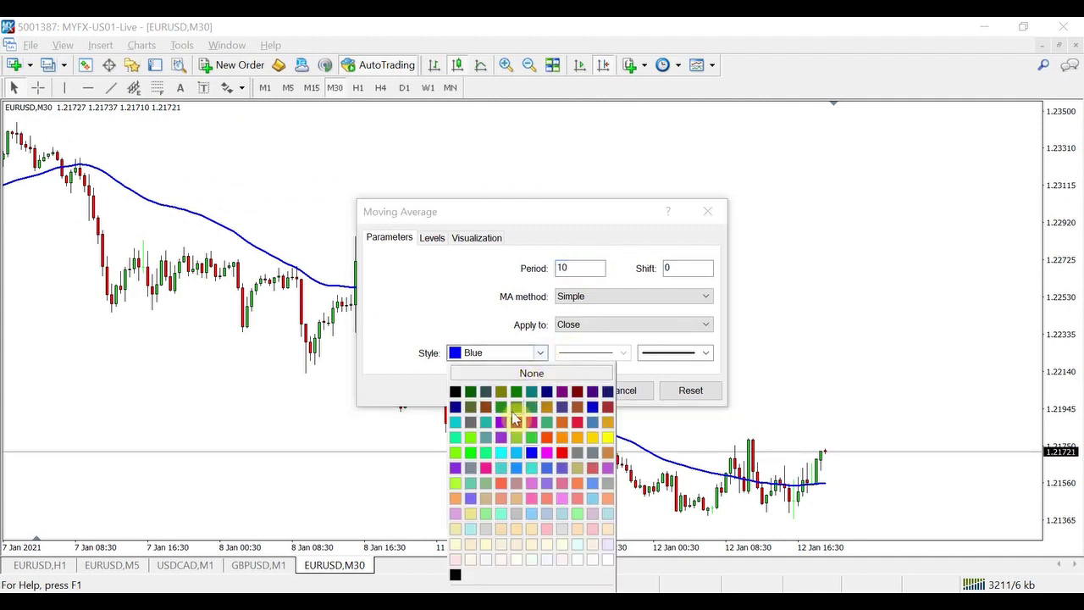
pyautogui.click(561, 452)
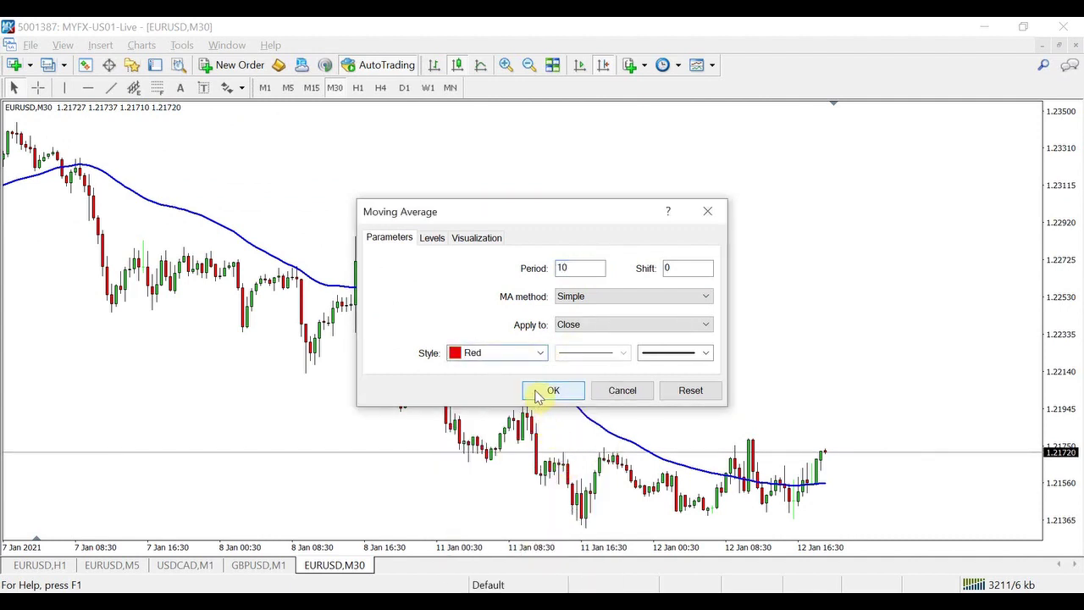
pyautogui.click(543, 392)
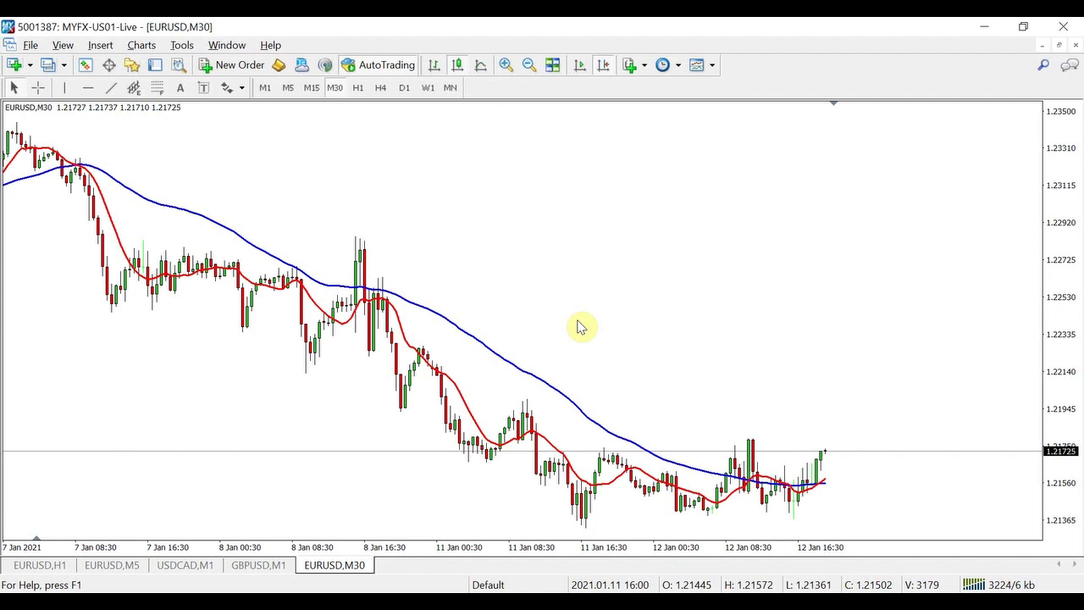
# Step: Insert a Moving Average with period 100, Simple method, in DeepPink
pyautogui.click(98, 52)
pyautogui.moveTo(191, 66)
pyautogui.moveTo(356, 184)
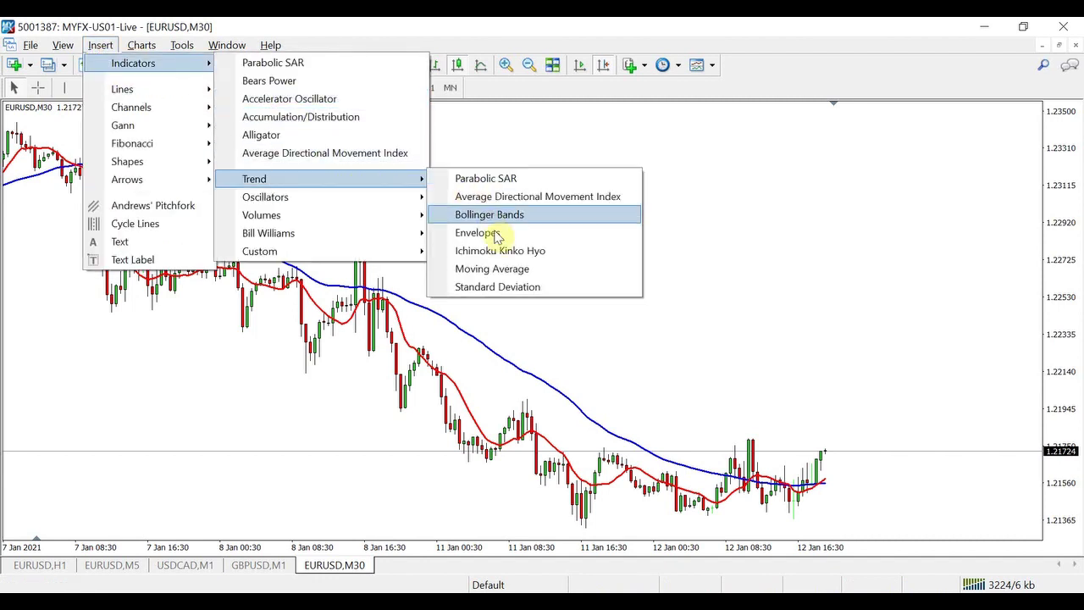
pyautogui.click(503, 270)
pyautogui.write('100')
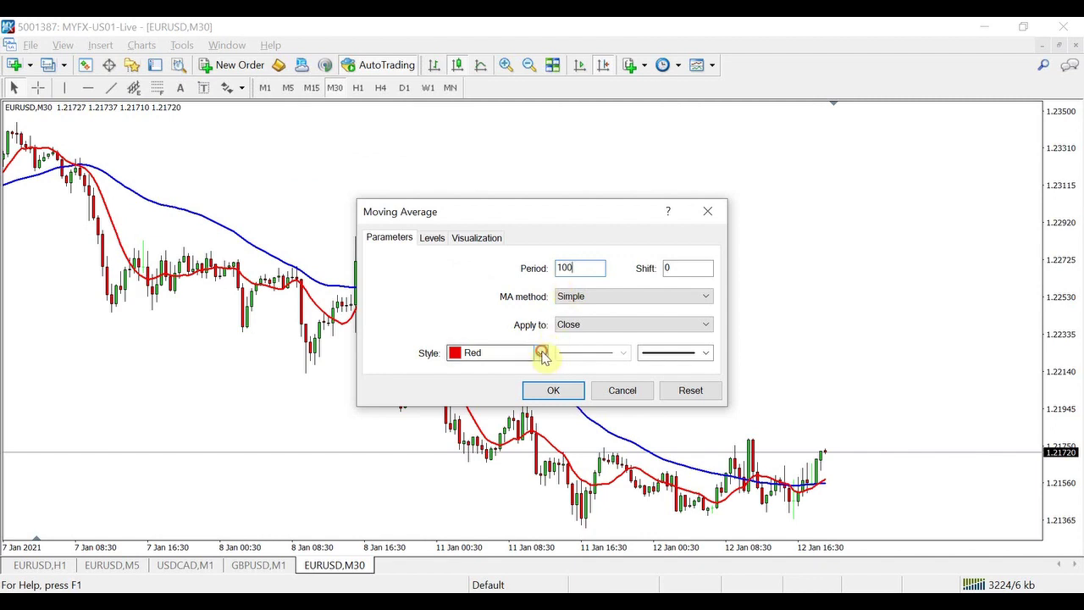
pyautogui.click(541, 353)
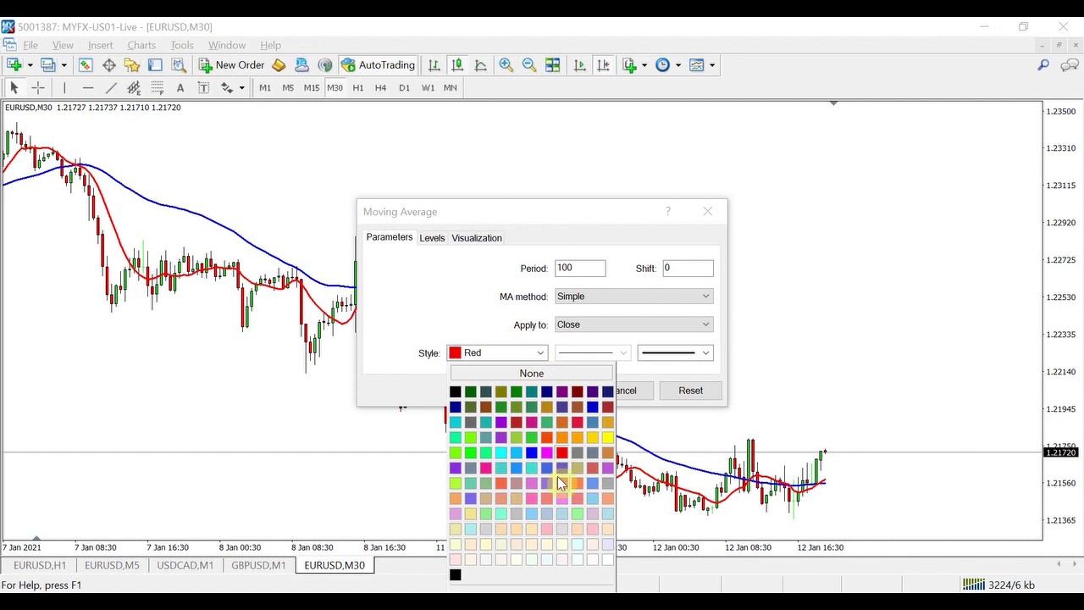
pyautogui.click(485, 467)
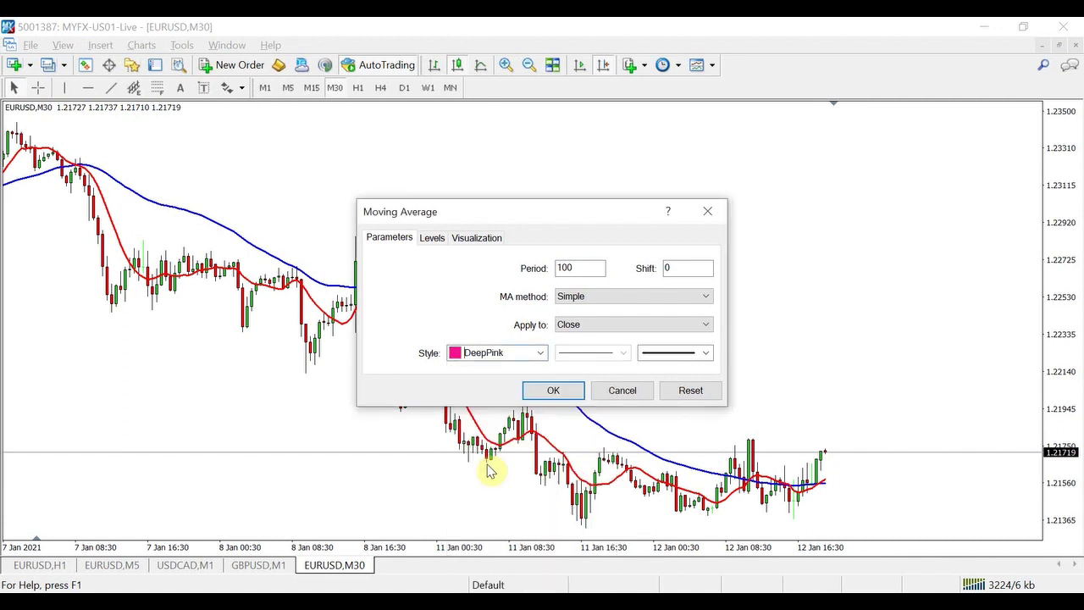
pyautogui.click(548, 390)
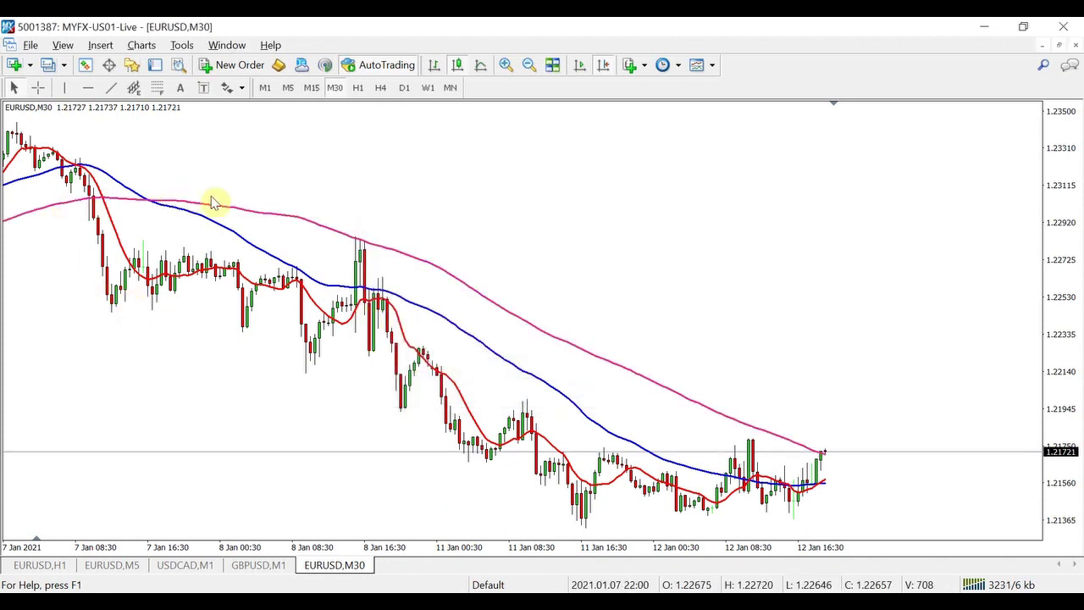
pyautogui.moveTo(313, 222)
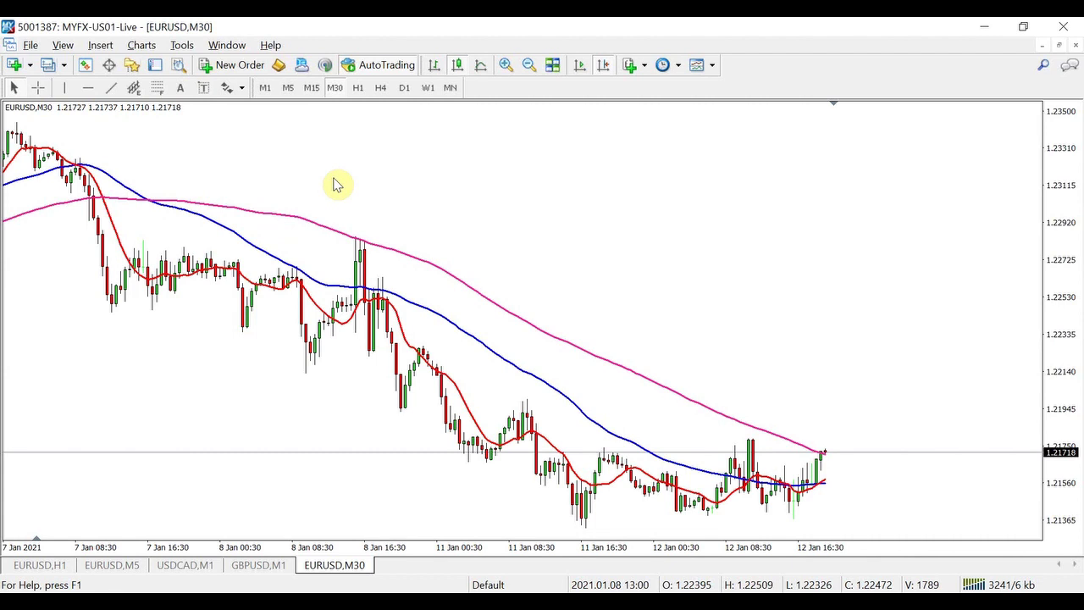
pyautogui.moveTo(185, 263)
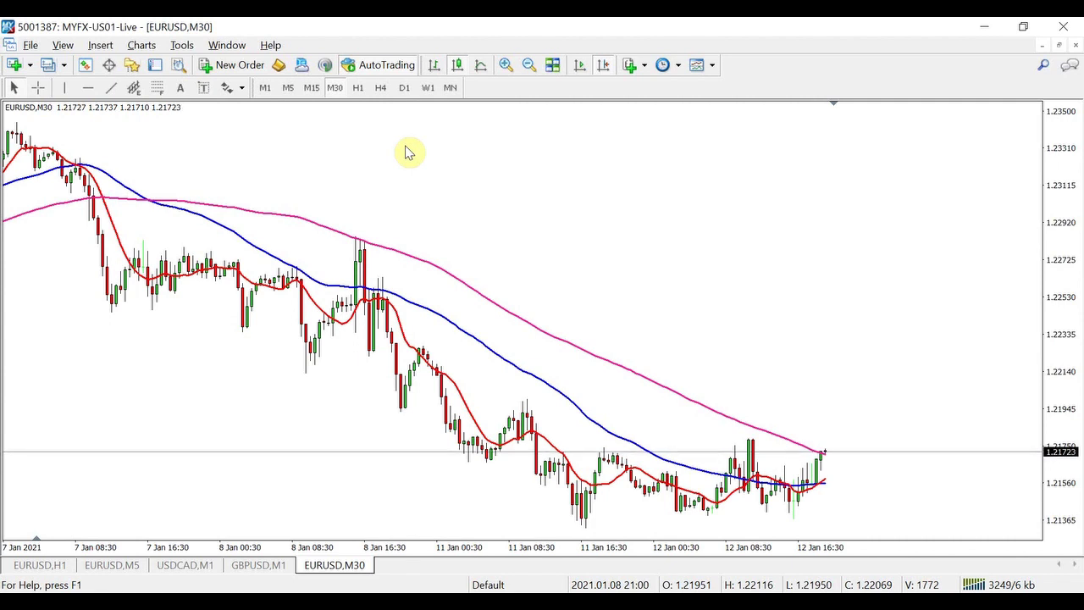
# Step: Delete the MA(100) and MA(10) indicators from the EURUSD chart
pyautogui.rightClick(406, 252)
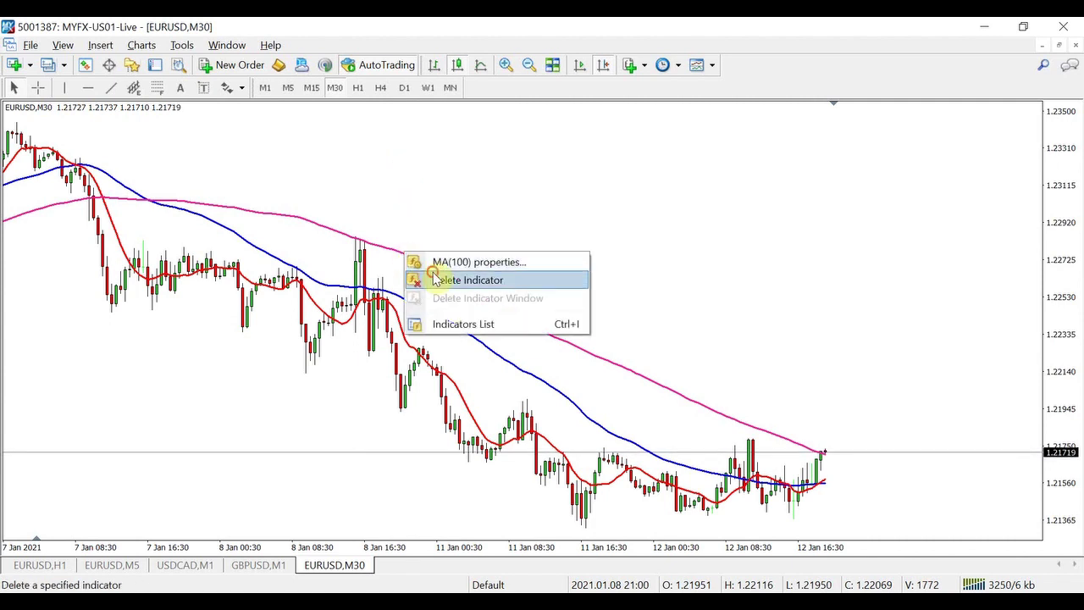
pyautogui.click(435, 279)
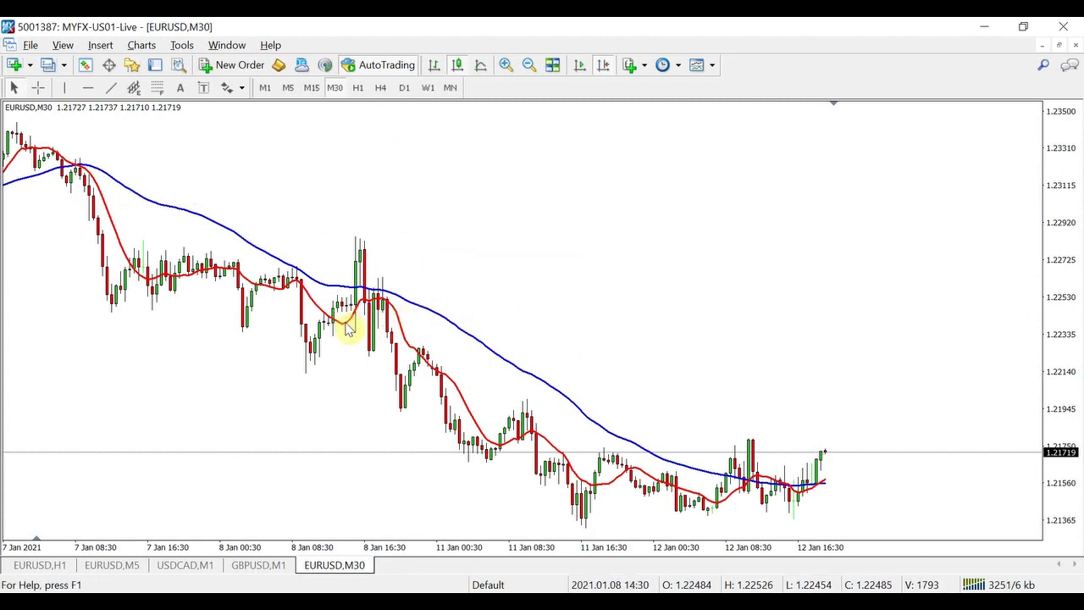
pyautogui.rightClick(347, 327)
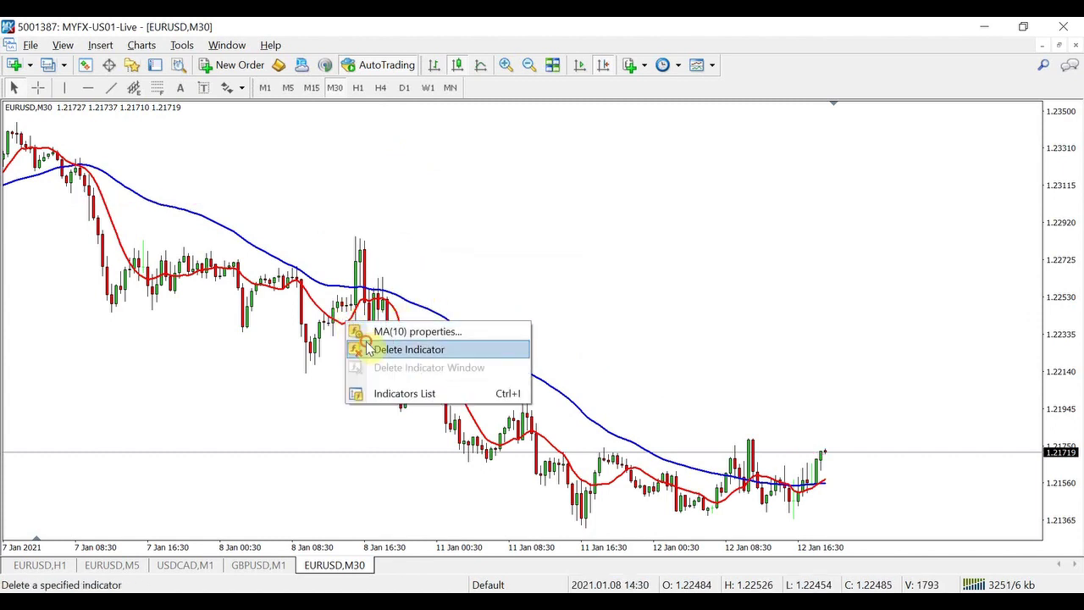
pyautogui.click(369, 349)
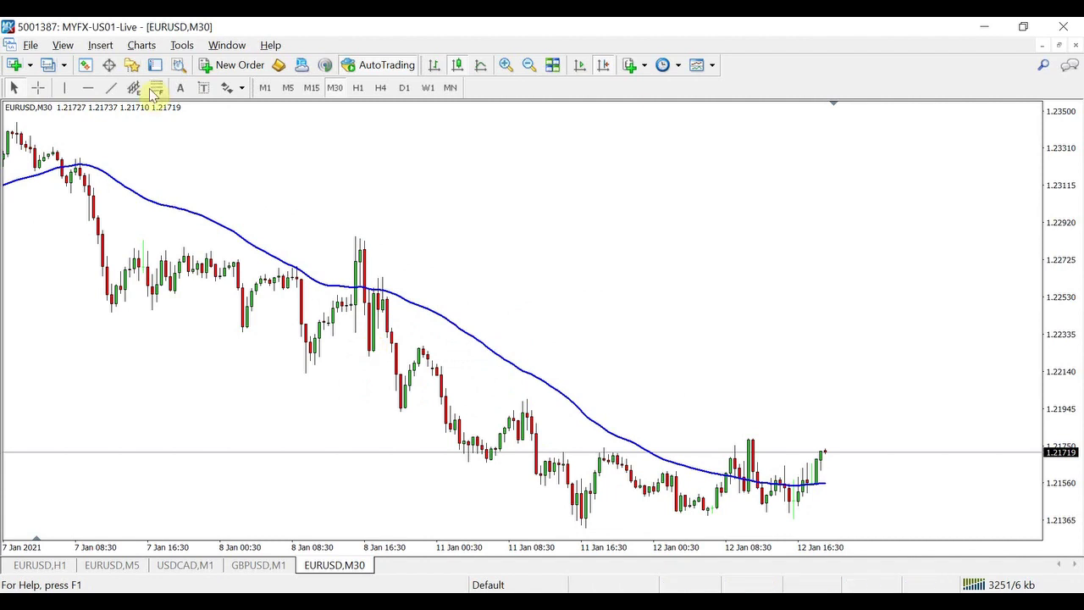
# Step: Insert a Moving Average with period 50, Exponential method, in DeepPink
pyautogui.click(100, 45)
pyautogui.moveTo(106, 68)
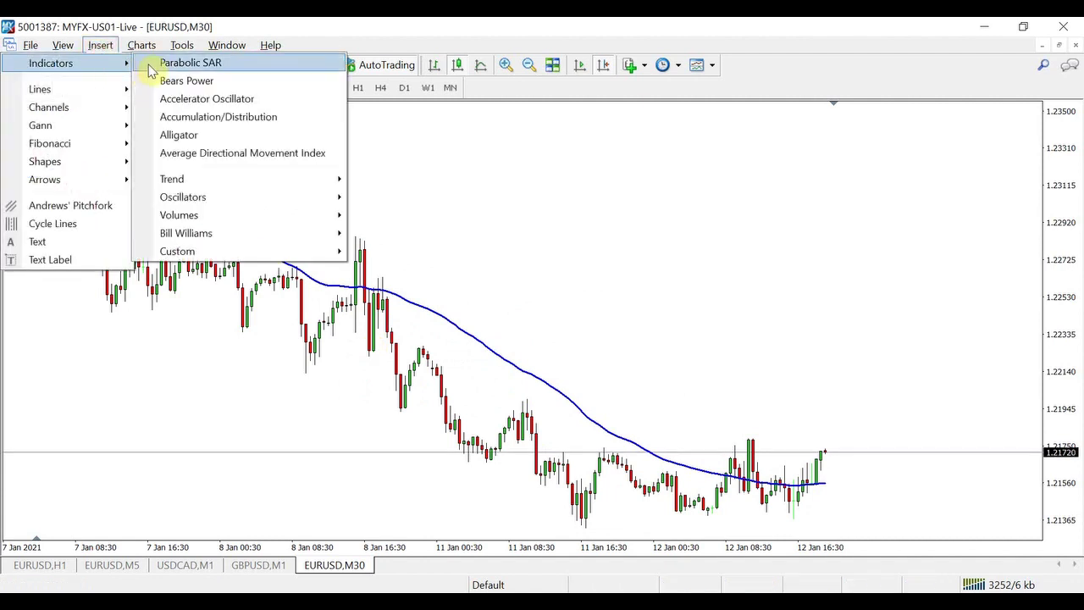
pyautogui.moveTo(243, 179)
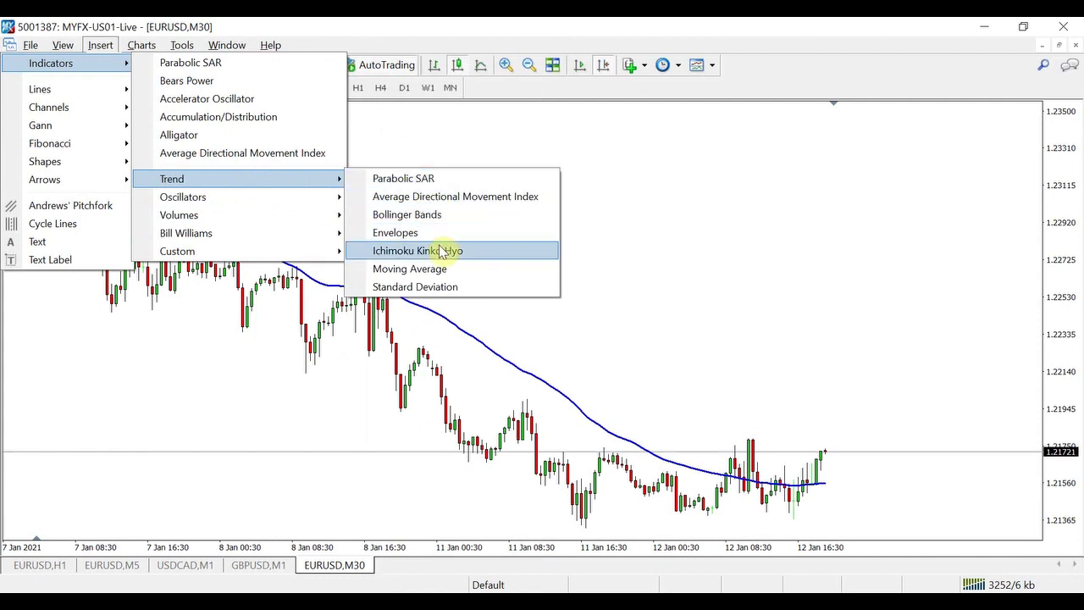
pyautogui.click(426, 271)
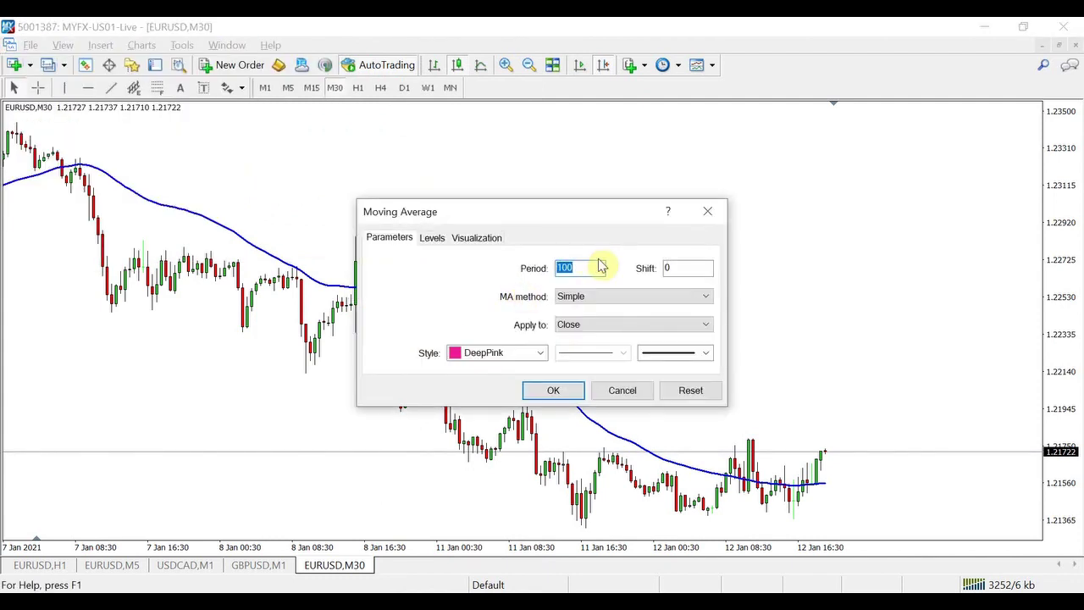
pyautogui.write('50')
pyautogui.click(658, 298)
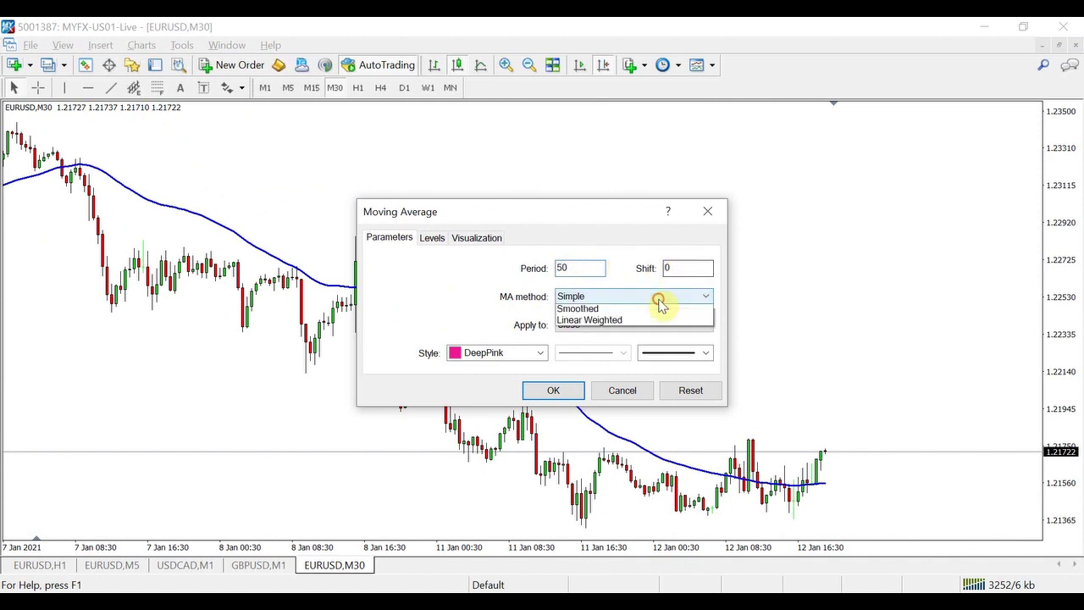
pyautogui.click(597, 323)
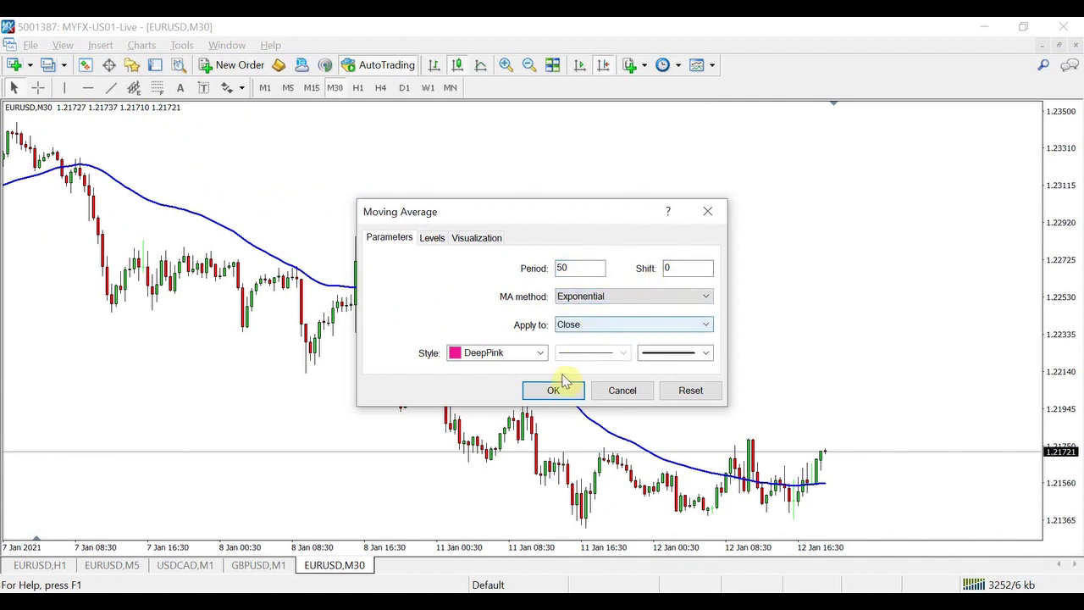
pyautogui.click(554, 393)
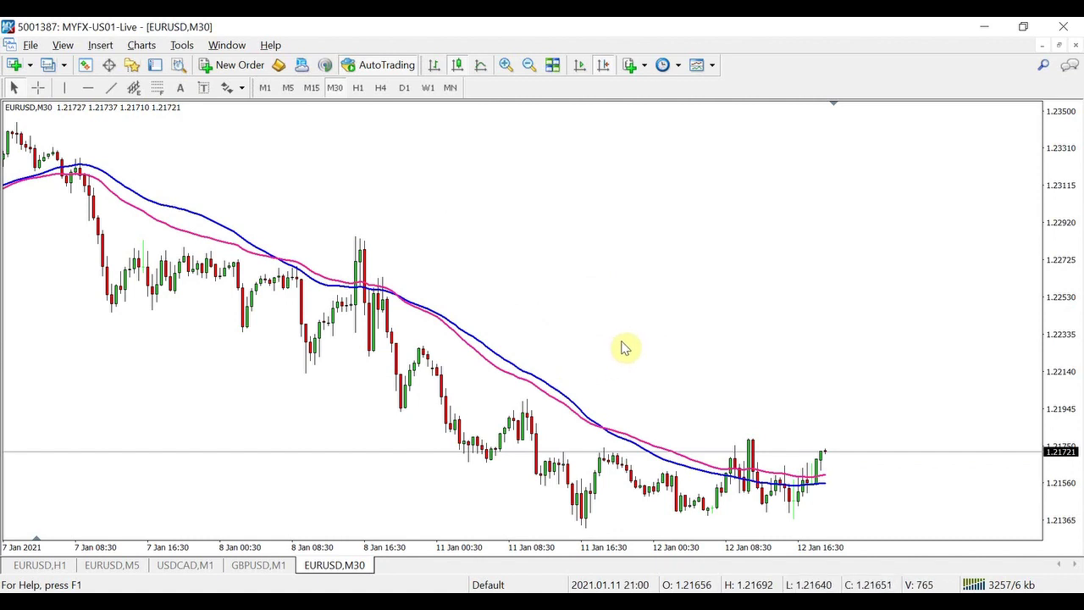